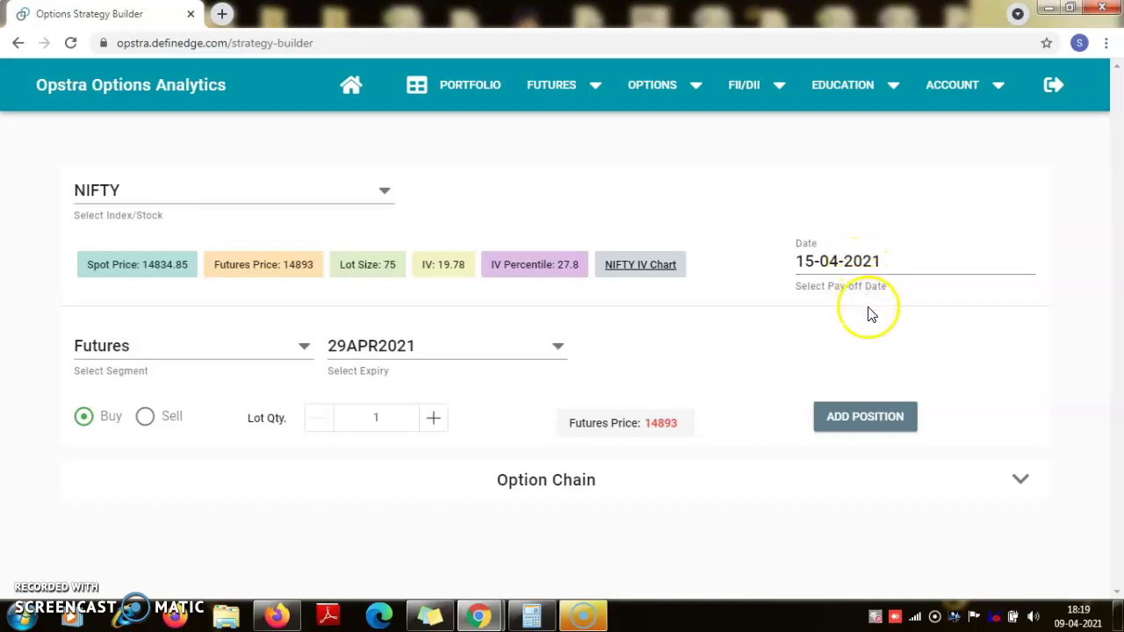
Browse the options tools and symbol lists, keeping NIFTY as the selected index.
left_click(842, 425)
left_click(677, 91)
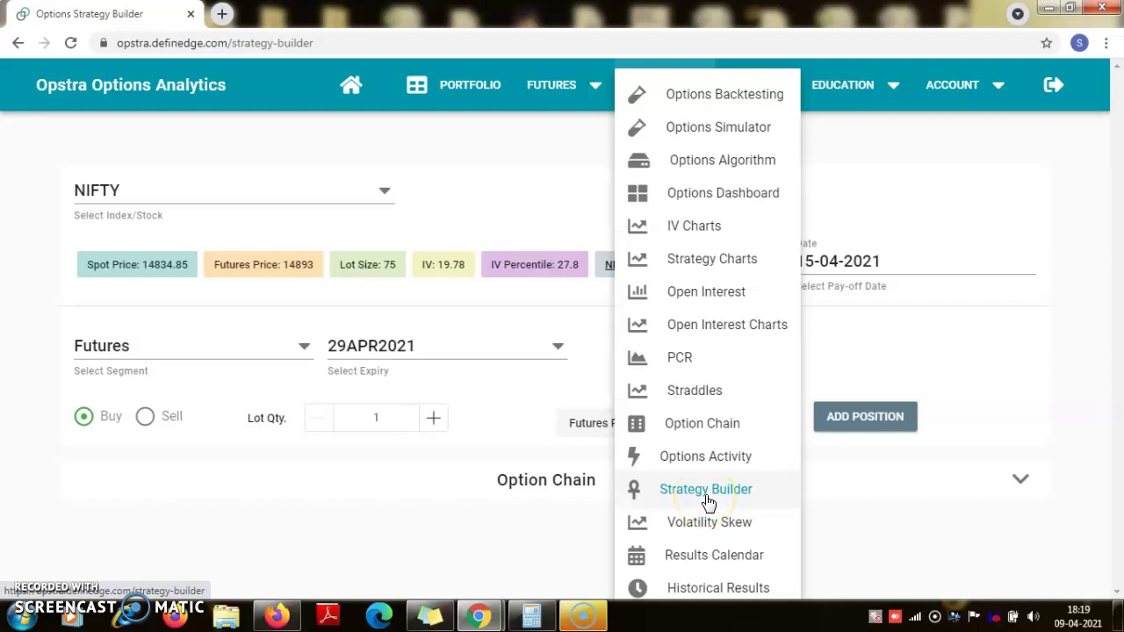
left_click(481, 319)
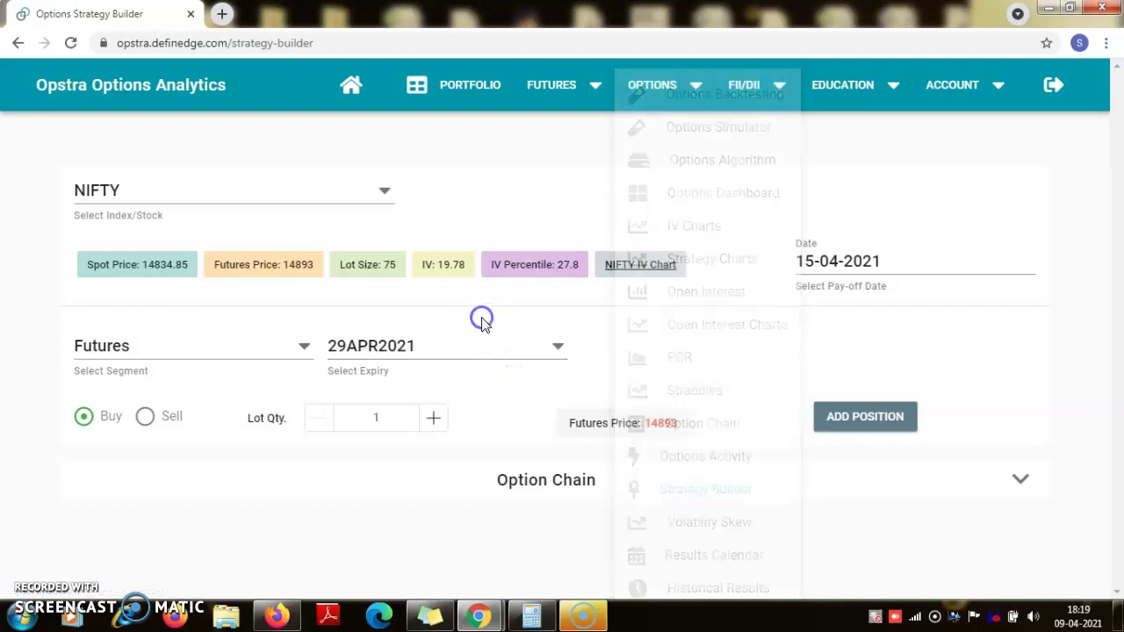
left_click(208, 197)
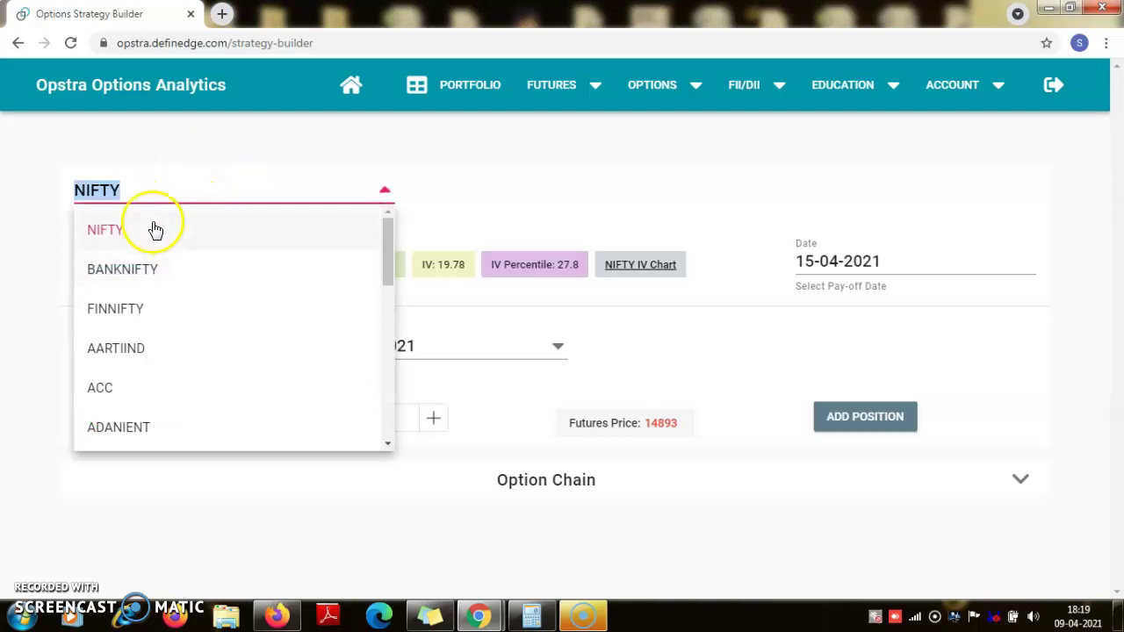
left_click(522, 219)
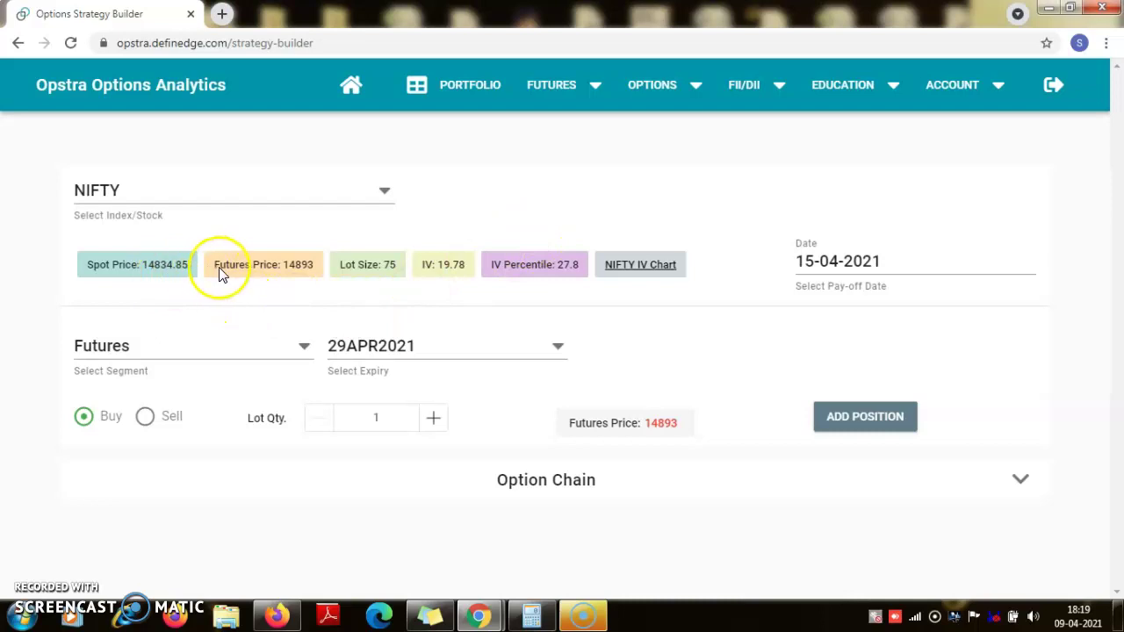
left_click(146, 194)
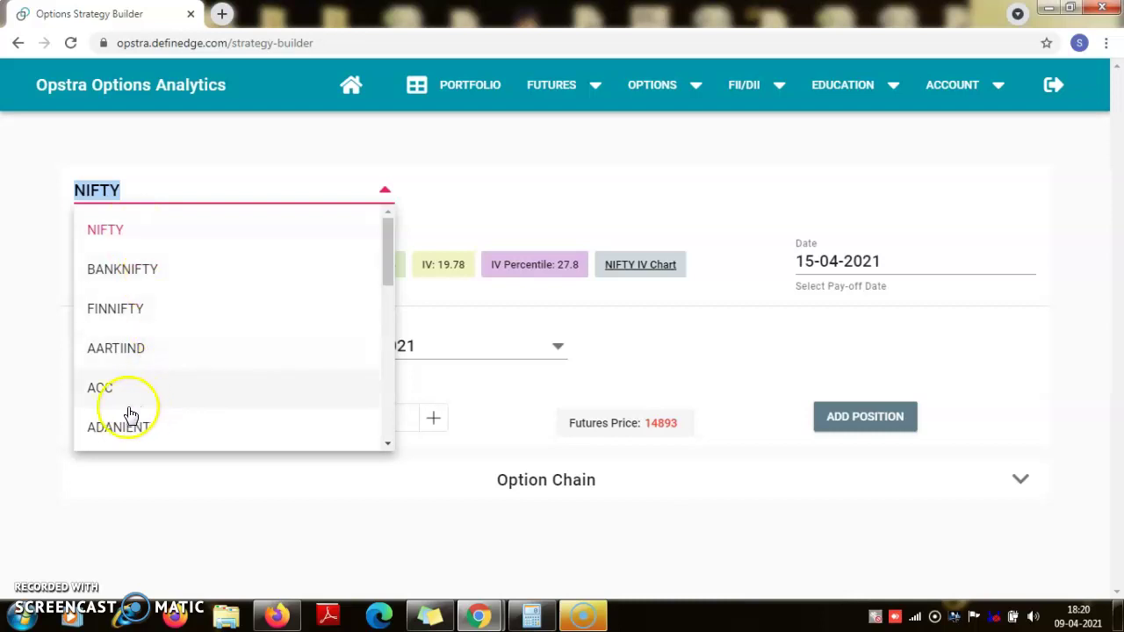
left_click(584, 207)
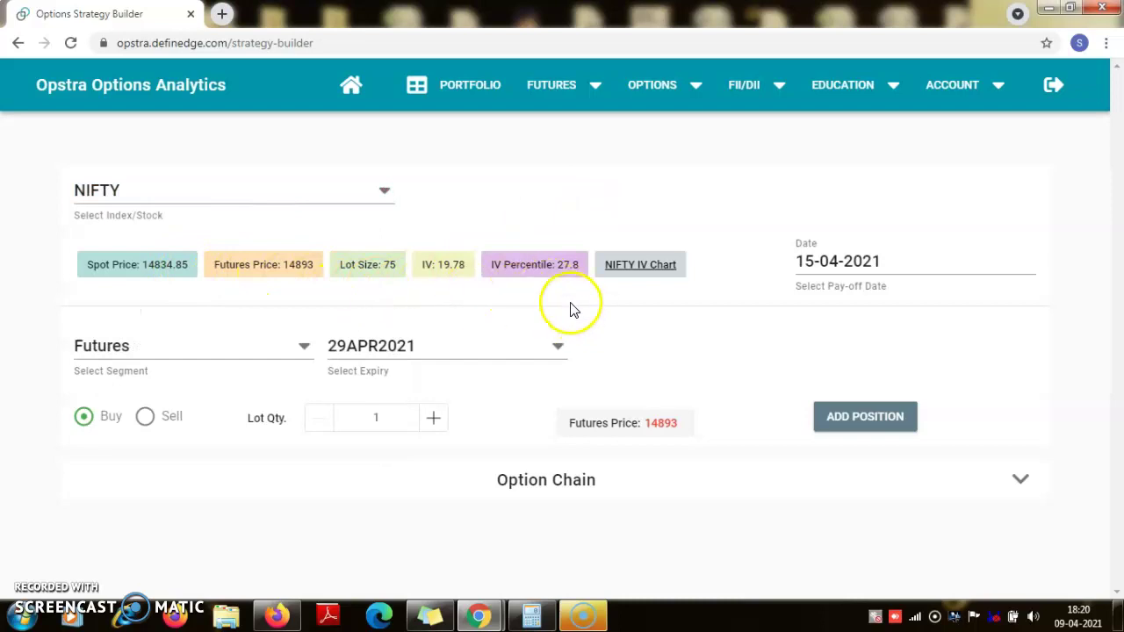
Add one bought 29APR2021 NIFTY futures lot at 14893 and view its payoff chart.
left_click(873, 428)
left_click(834, 420)
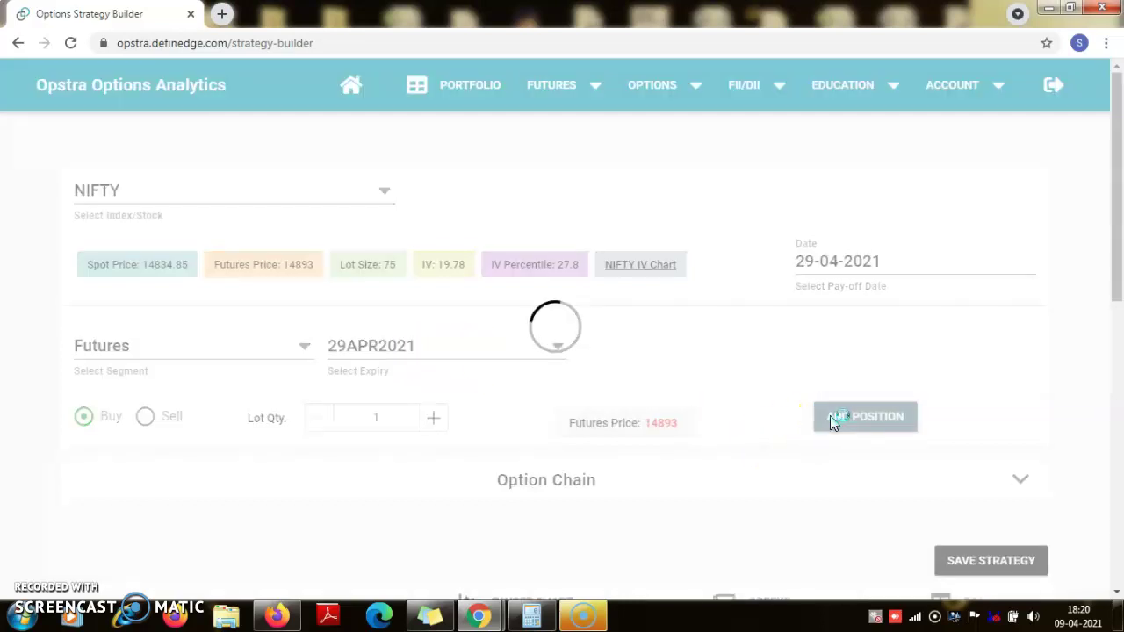
left_click(741, 418)
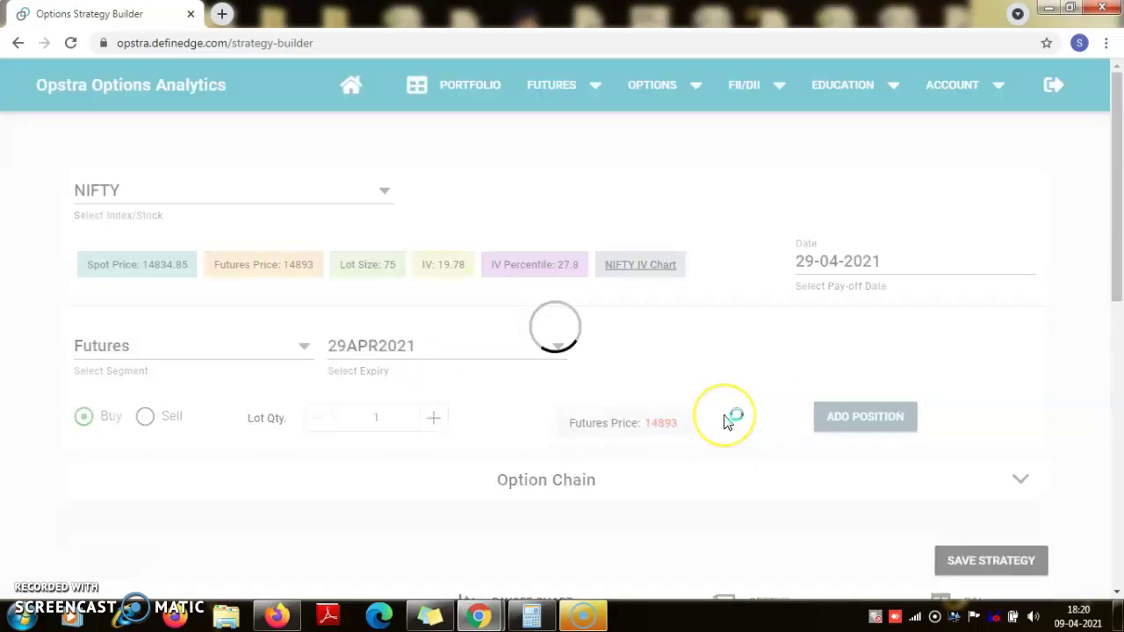
scroll(724, 415, "down", 4)
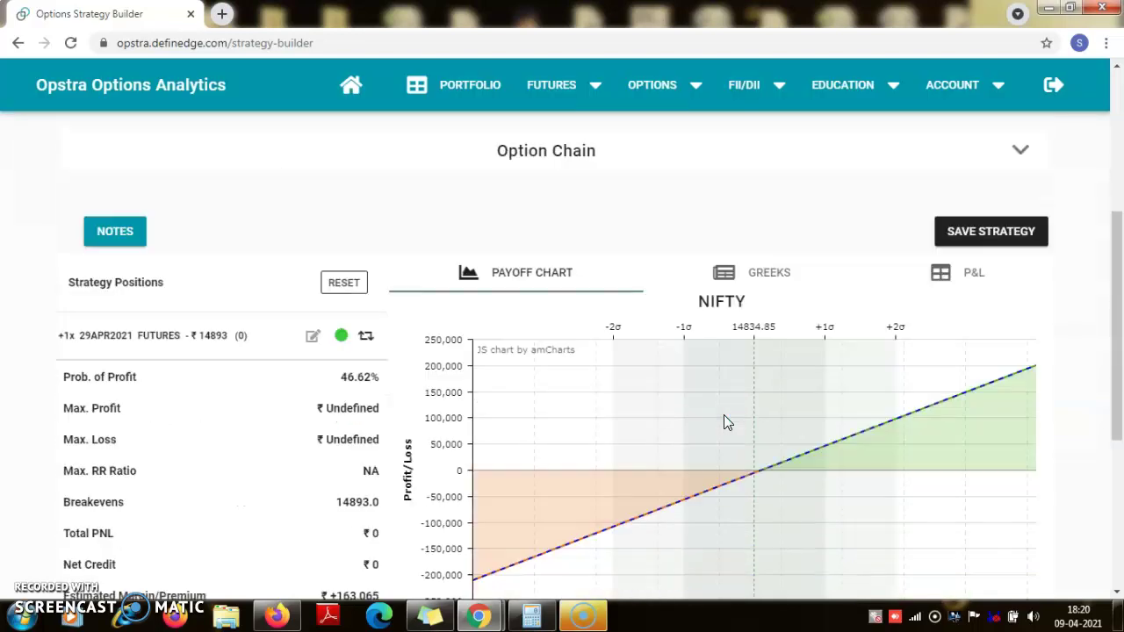
scroll(764, 439, "up", 2)
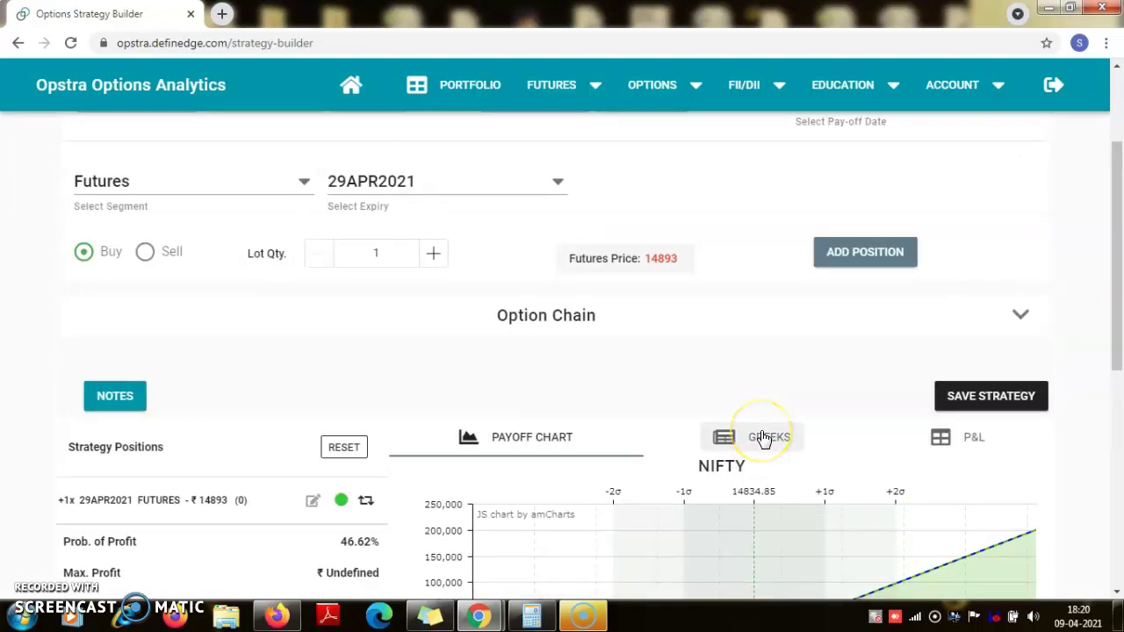
scroll(764, 439, "up", 1)
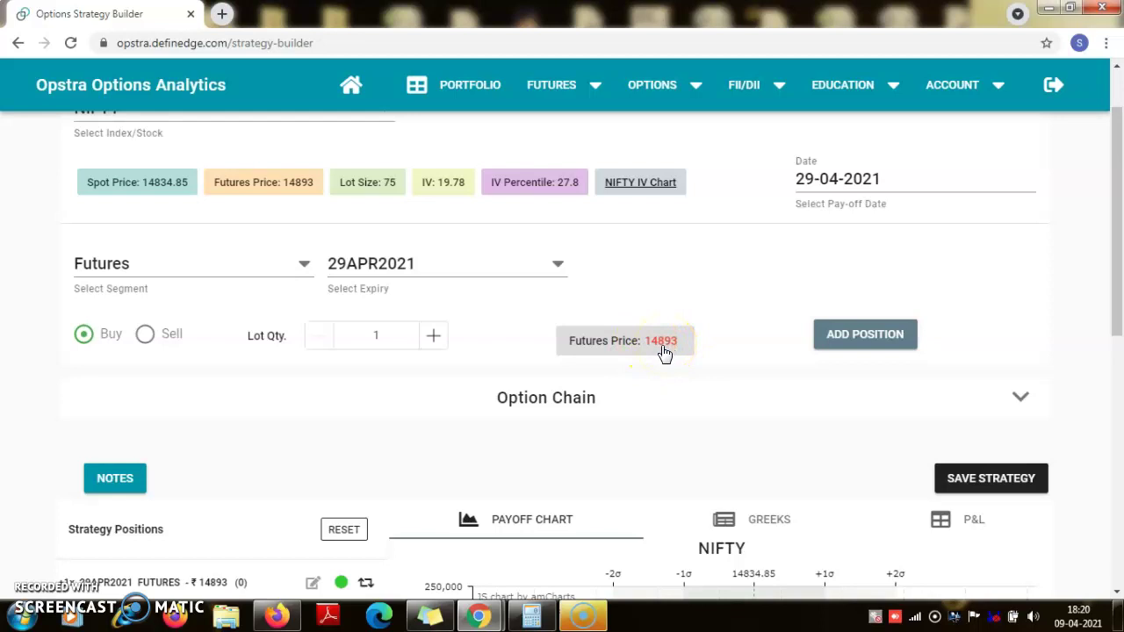
scroll(466, 394, "down", 2)
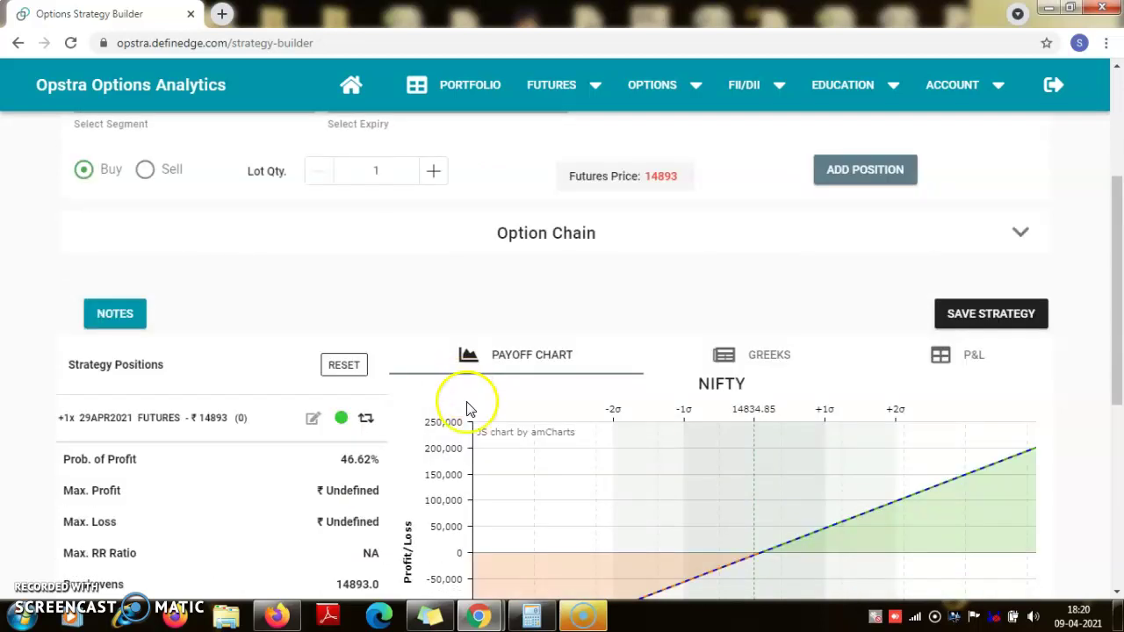
Compute the lot value 75 × 14893 = 1116975 in Calculator, then minimize it.
left_click(529, 620)
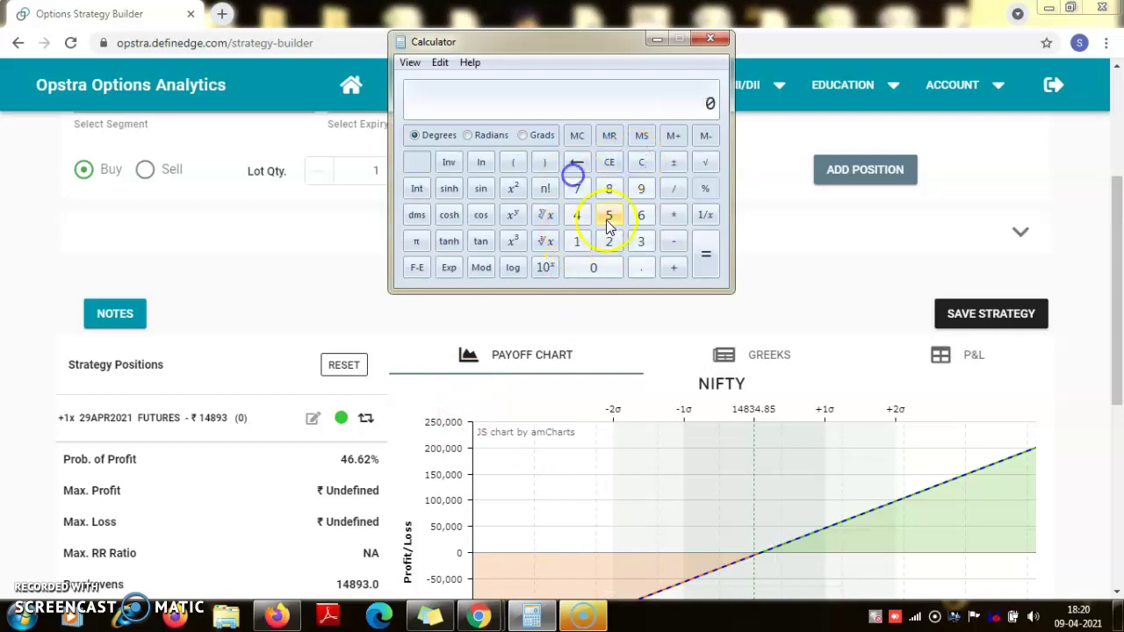
left_click(583, 190)
left_click(609, 216)
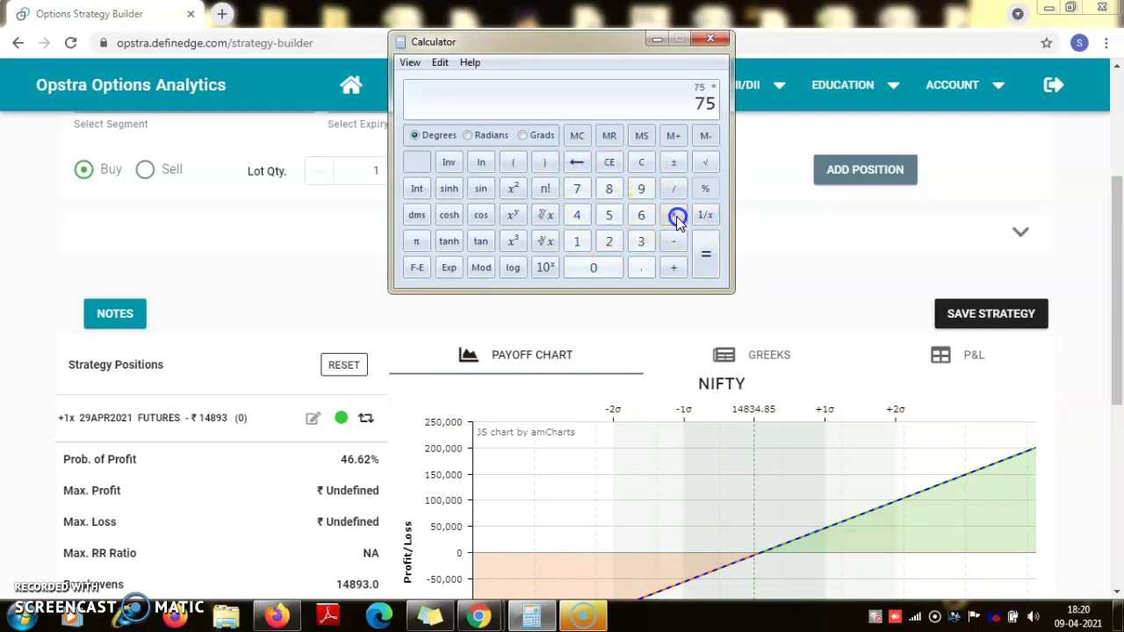
left_click(577, 241)
left_click(577, 216)
left_click(608, 189)
left_click(645, 190)
left_click(642, 242)
left_click(705, 251)
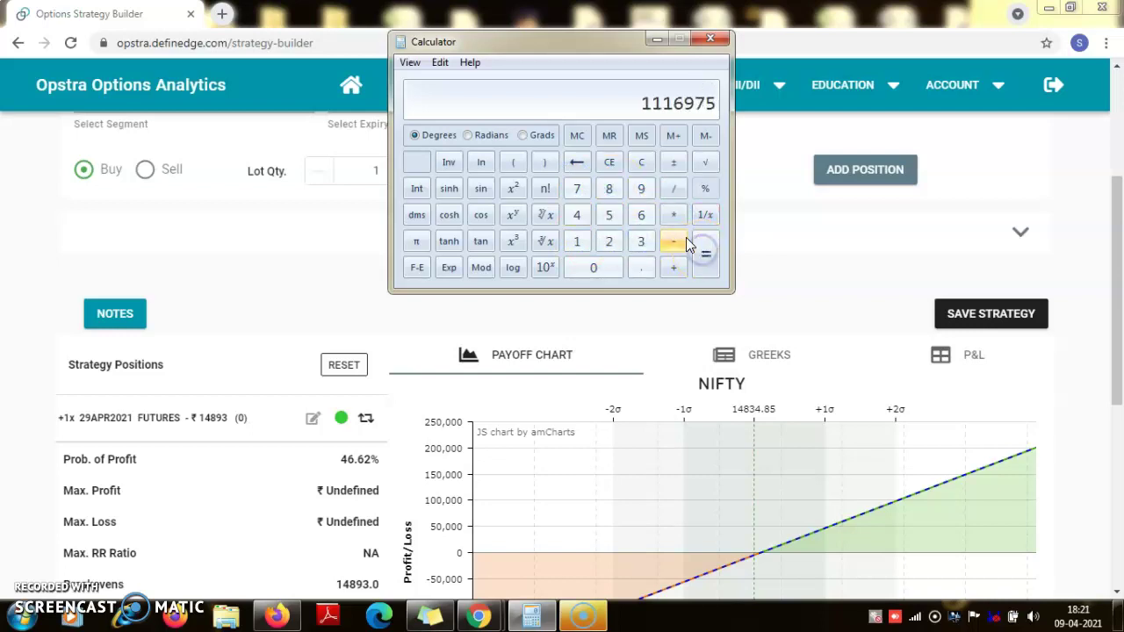
left_click(657, 40)
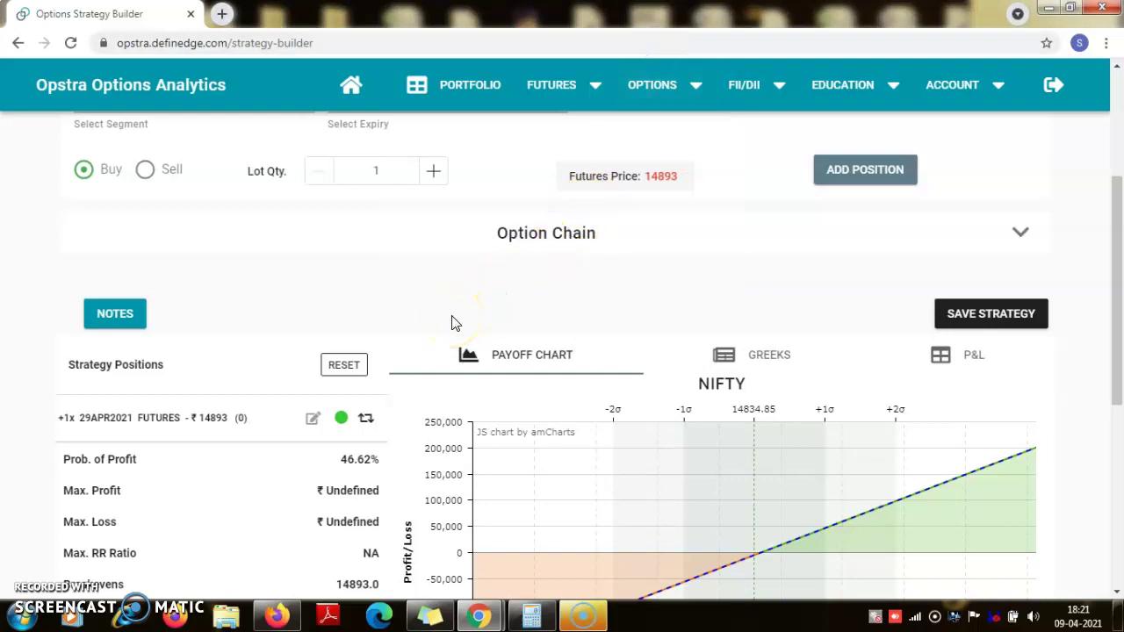
scroll(452, 323, "down", 2)
scroll(452, 323, "up", 2)
scroll(452, 323, "down", 2)
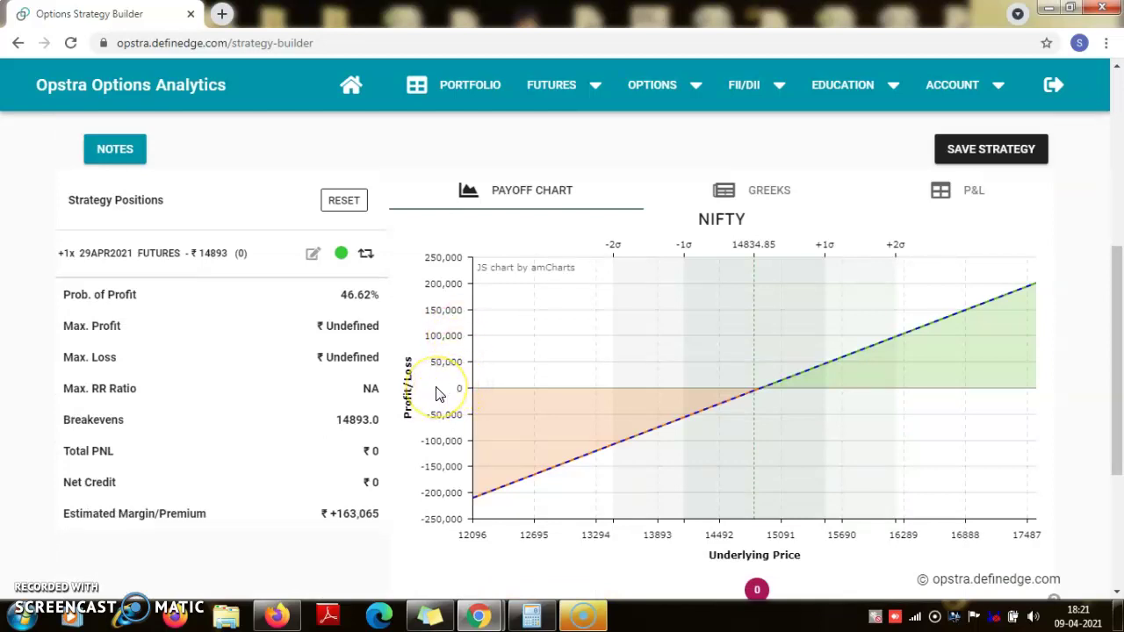
scroll(439, 393, "down", 1)
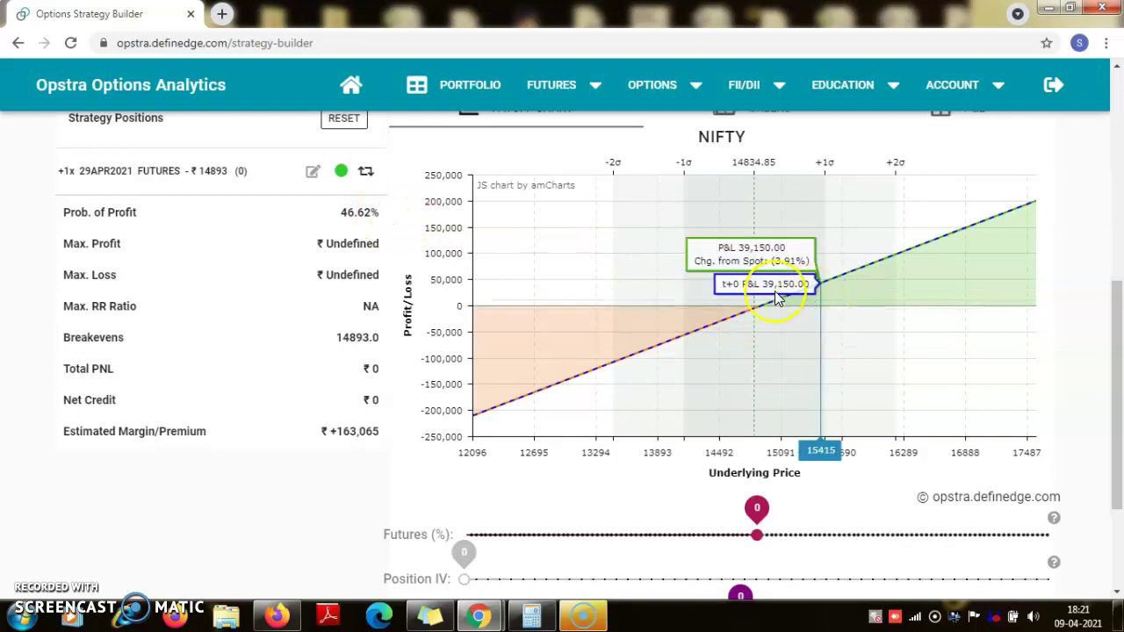
scroll(756, 303, "up", 1)
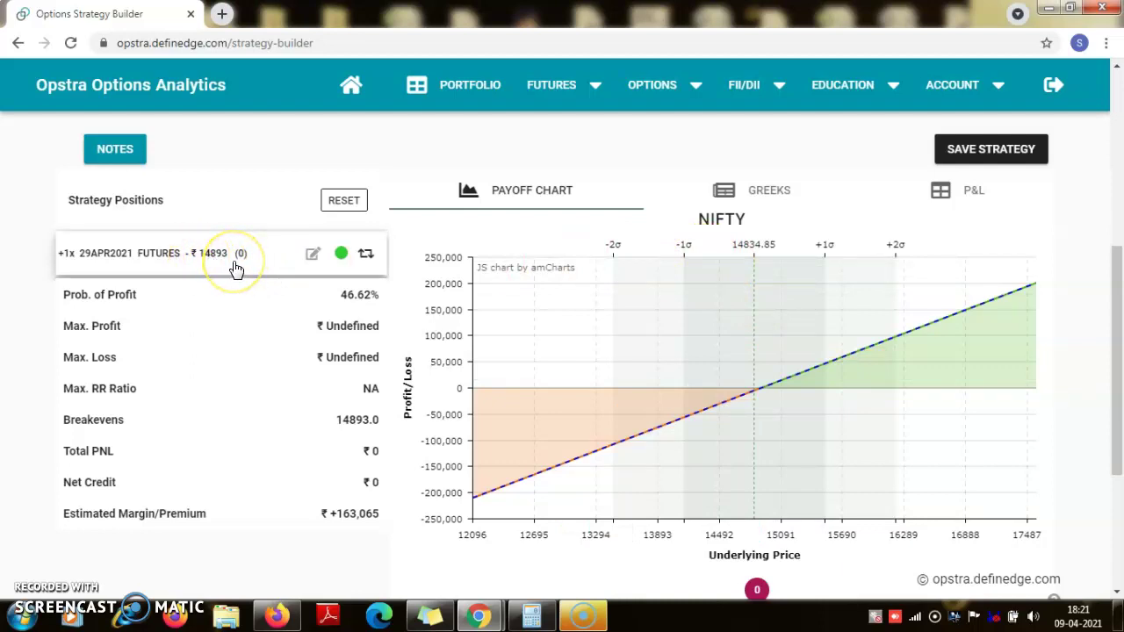
scroll(237, 266, "up", 3)
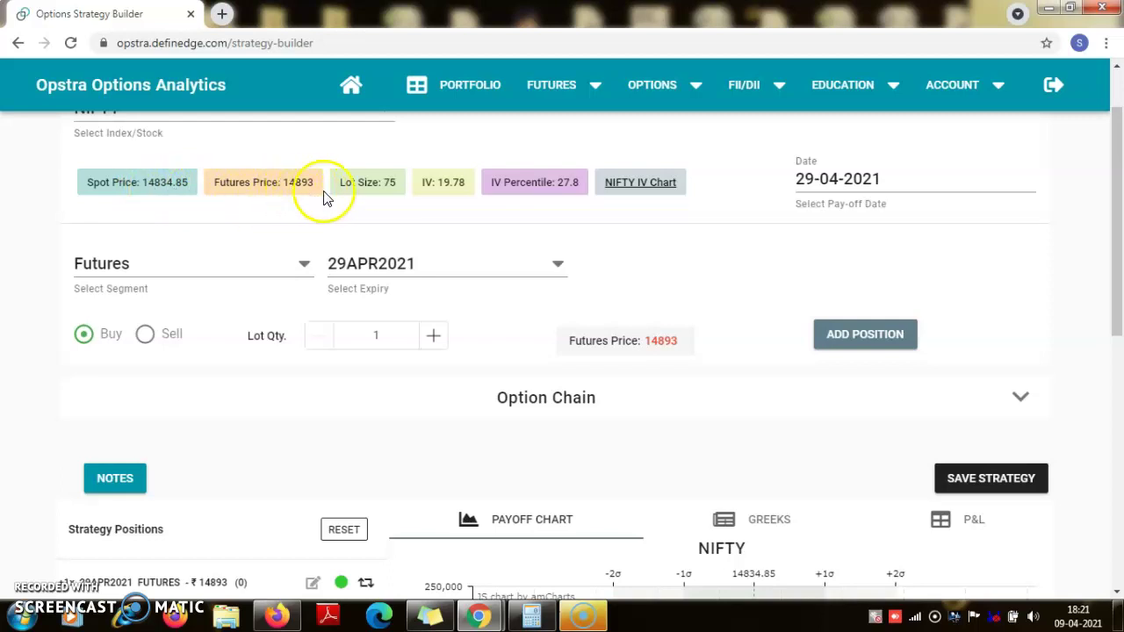
scroll(330, 226, "down", 3)
scroll(330, 227, "down", 2)
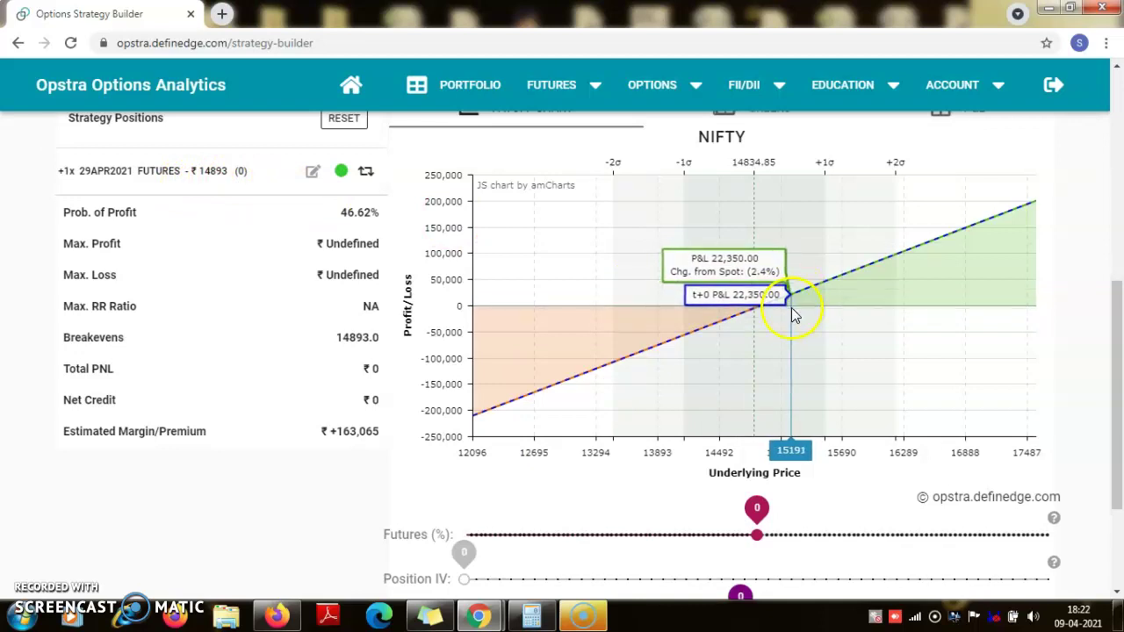
Clear Calculator and compute the 100-point move profit, 100 × 75 = 7500.
left_click(583, 618)
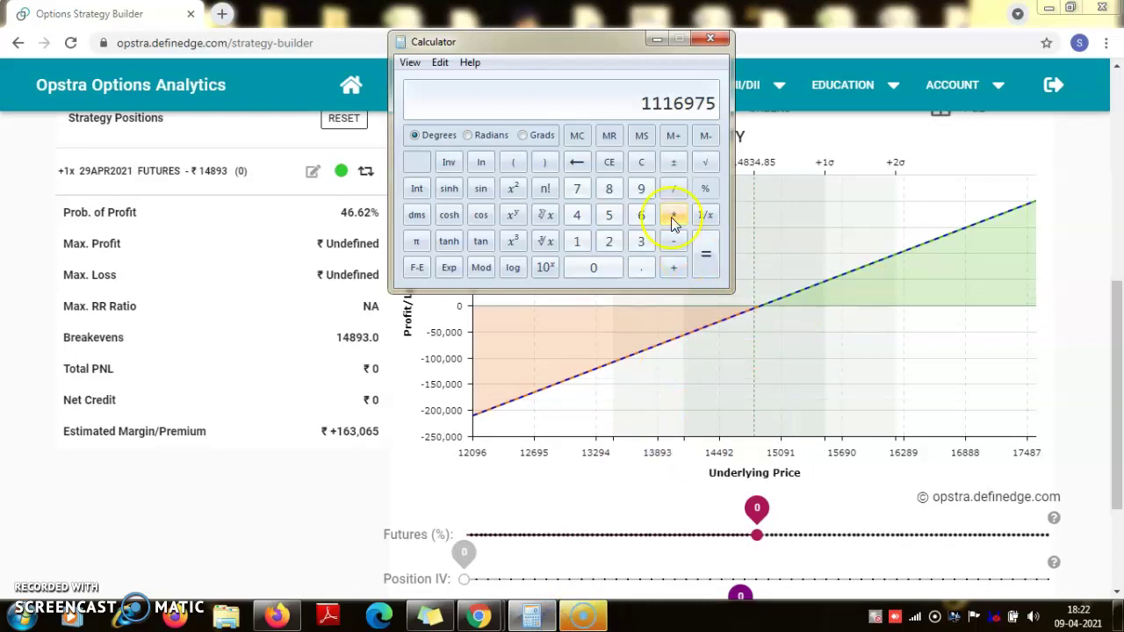
left_click(647, 156)
left_click(577, 241)
left_click(594, 267)
left_click(594, 267)
left_click(675, 219)
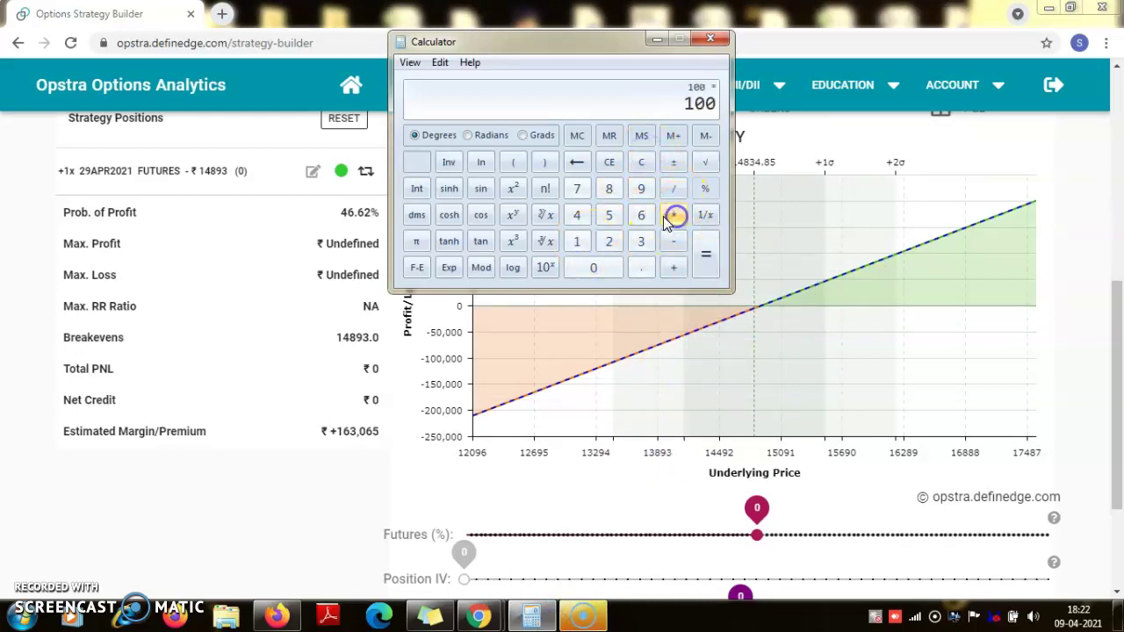
left_click(577, 189)
left_click(612, 218)
left_click(707, 258)
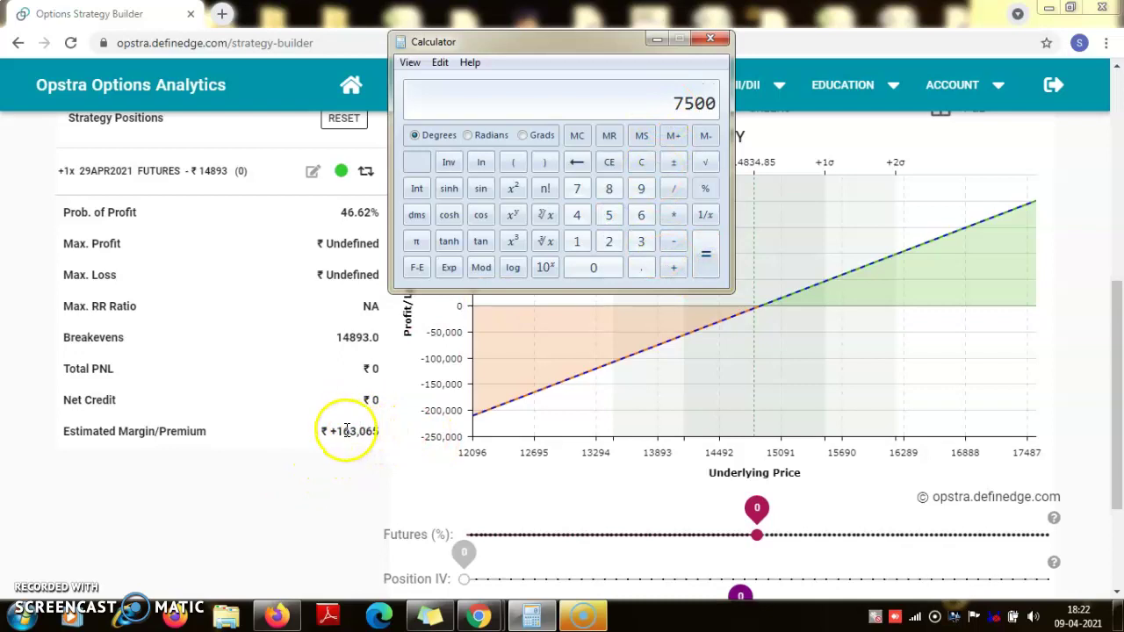
Divide 7500 by the 163065 margin, about 0.046, then minimize Calculator.
left_click(685, 191)
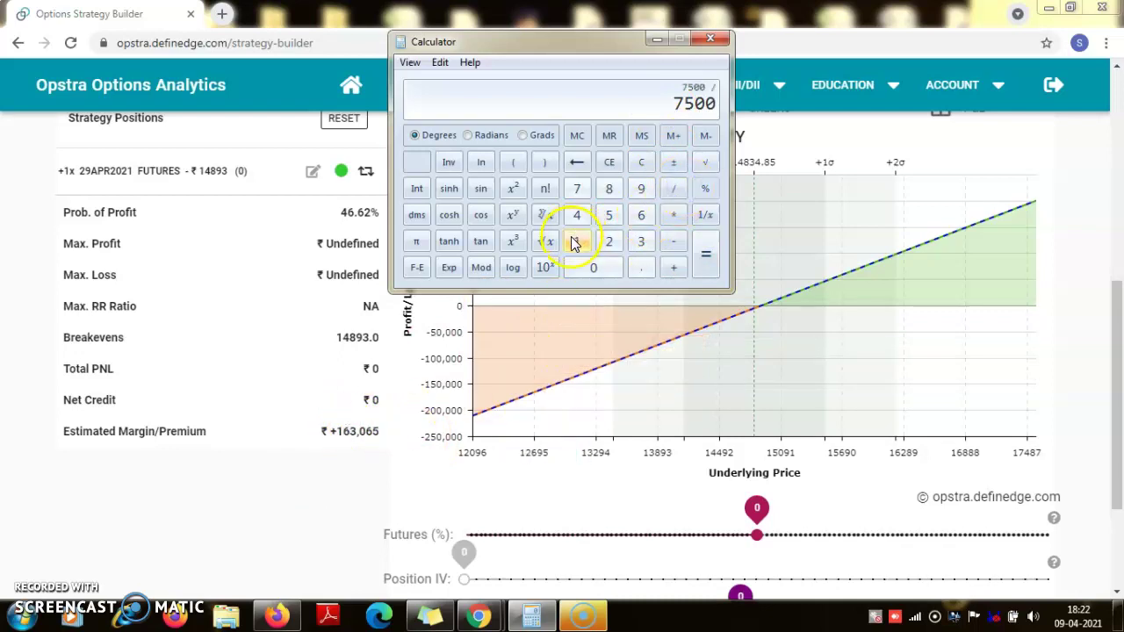
left_click(577, 241)
left_click(641, 215)
left_click(641, 241)
left_click(603, 268)
left_click(641, 215)
left_click(609, 215)
left_click(699, 266)
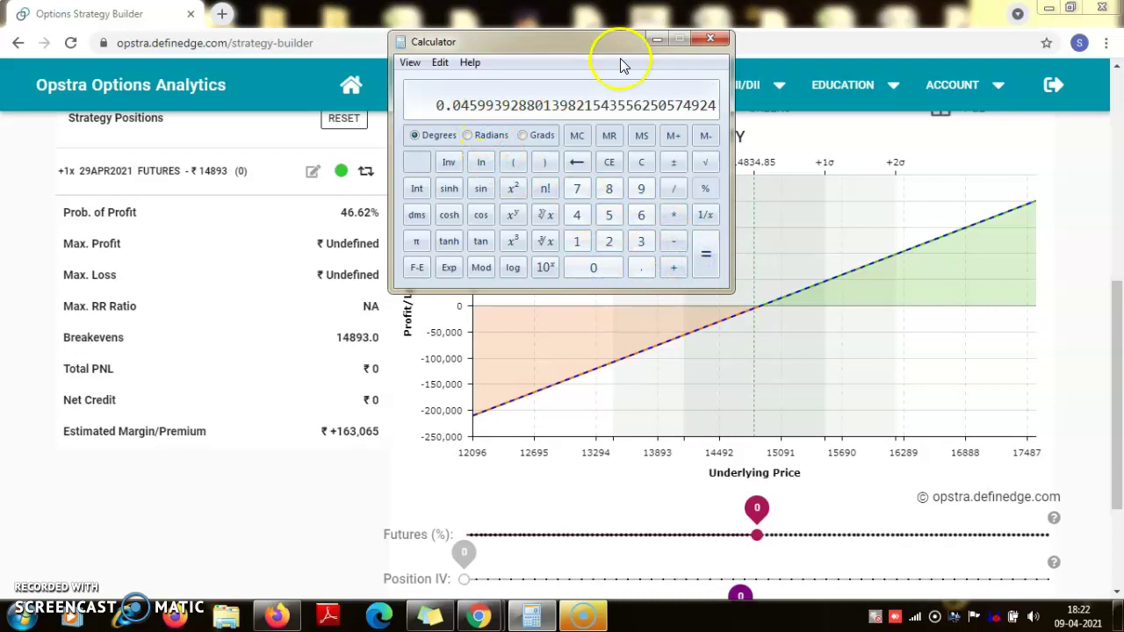
left_click(654, 41)
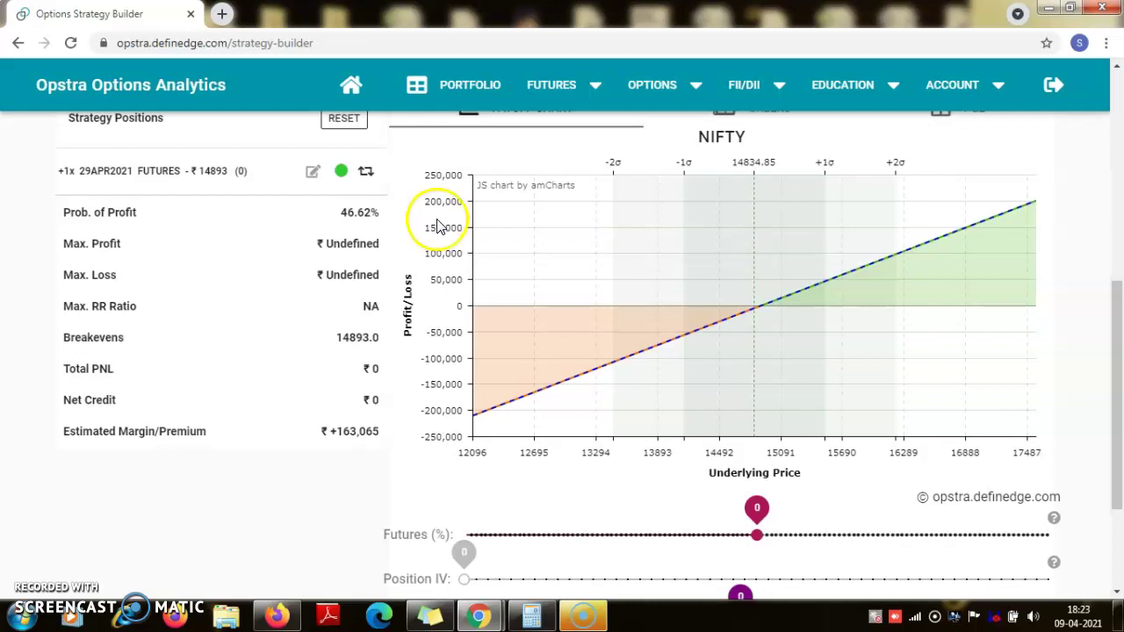
Scroll over the 29APR2021 futures payoff chart, ending at the Segment/Expiry/Lot Qty row.
scroll(363, 309, "up", 2)
scroll(365, 311, "down", 1)
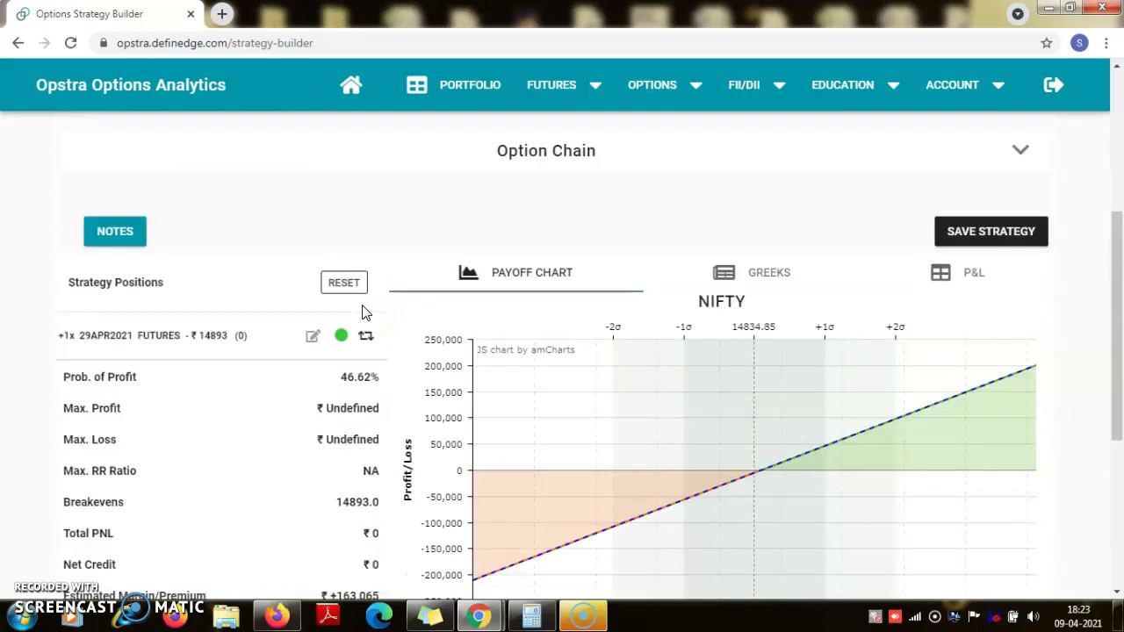
scroll(366, 311, "up", 3)
scroll(347, 311, "up", 2)
scroll(338, 312, "down", 4)
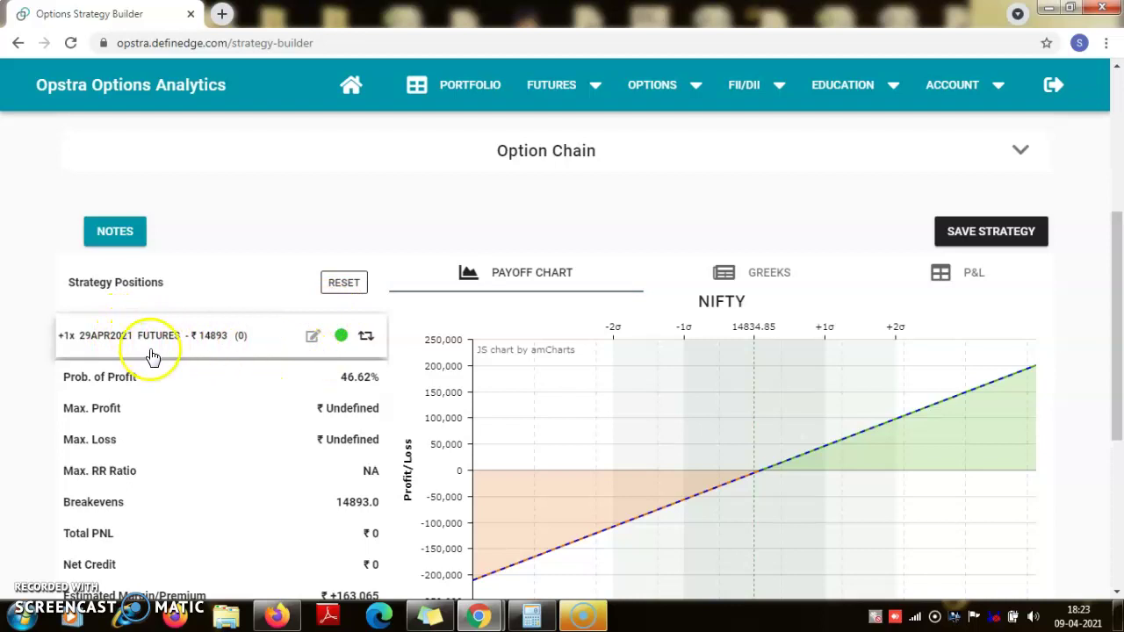
scroll(257, 360, "up", 3)
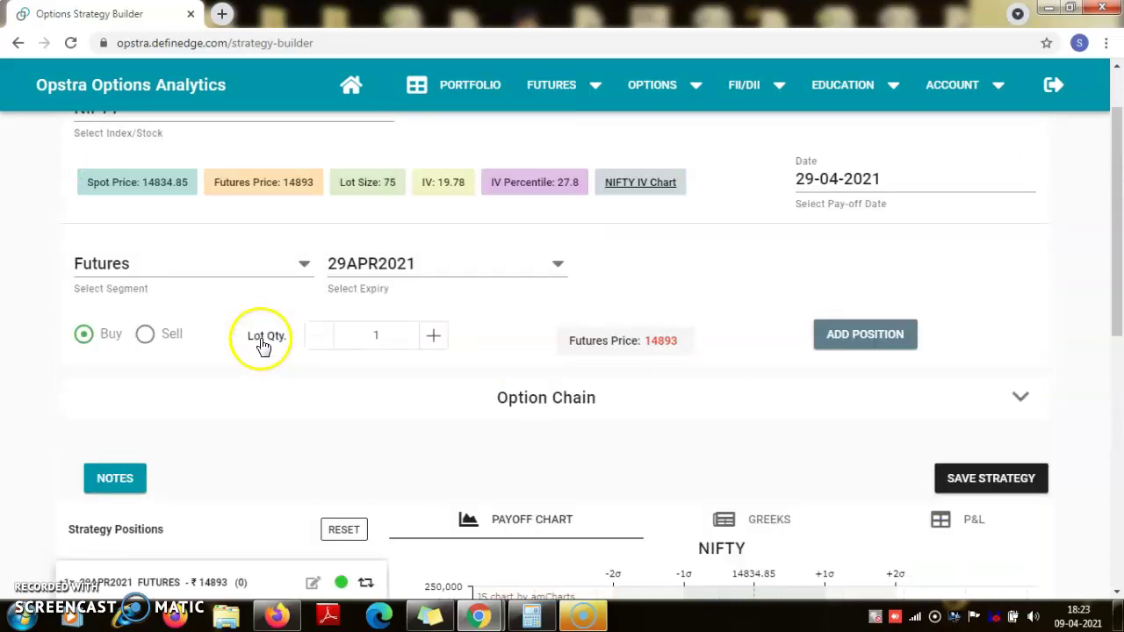
Add a bought 15APR2021 NIFTY 14900 PE option lot at ₹154 alongside the futures.
left_click(196, 274)
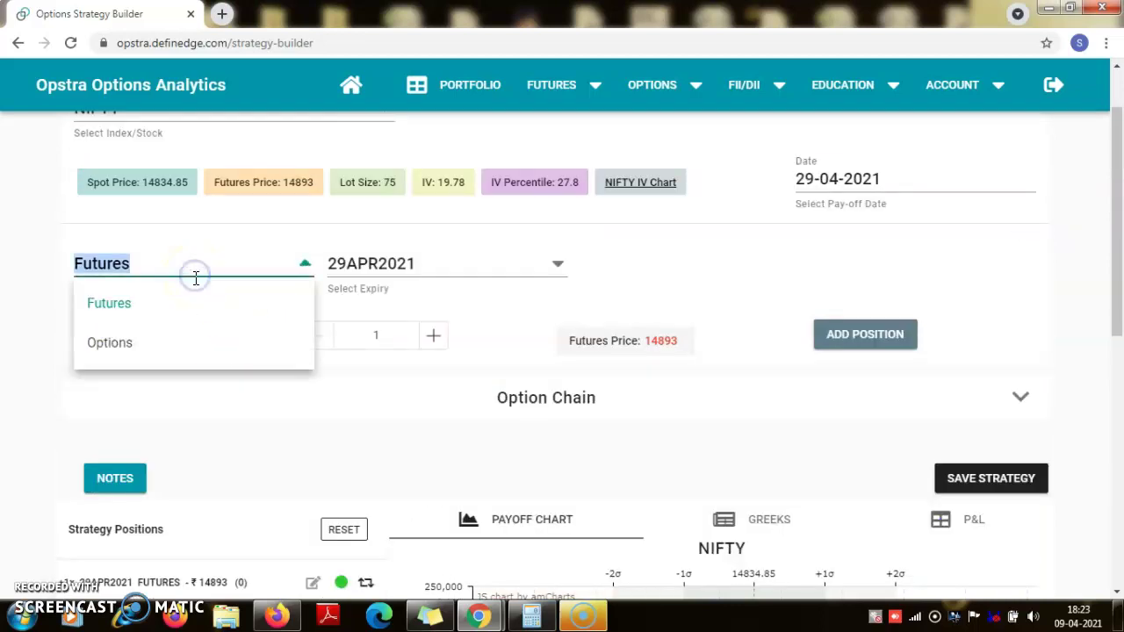
left_click(175, 345)
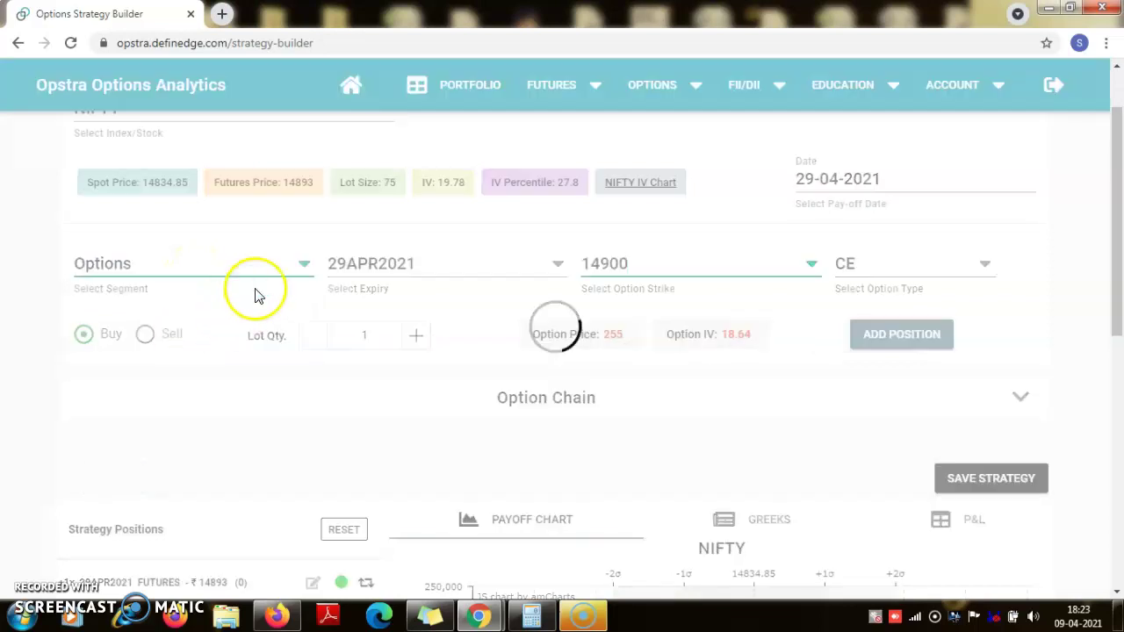
left_click(448, 269)
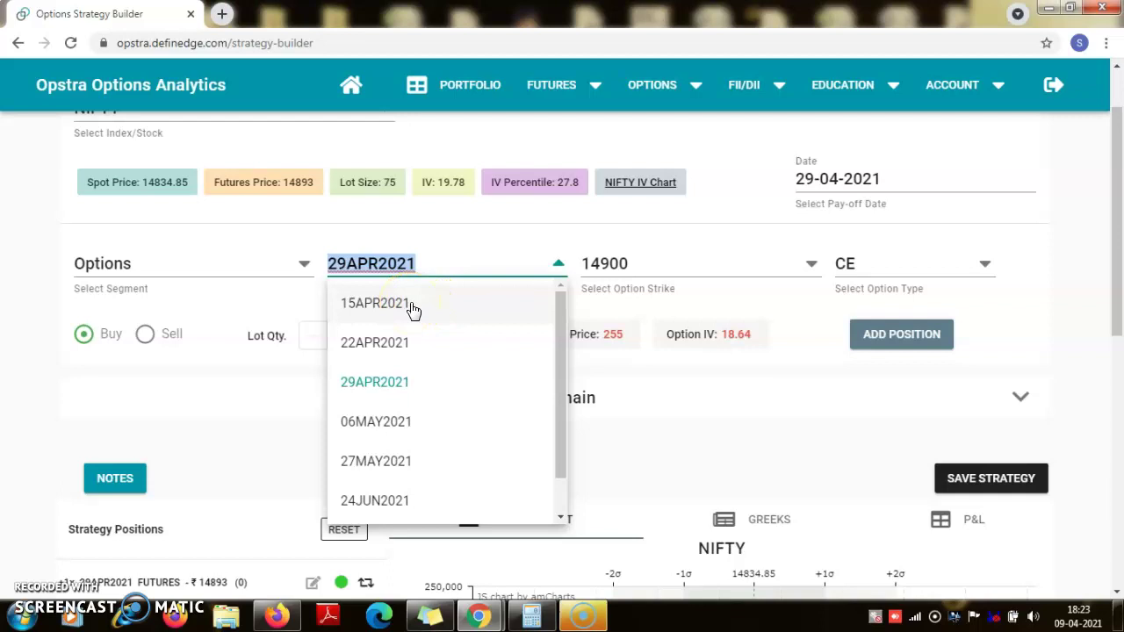
left_click(412, 307)
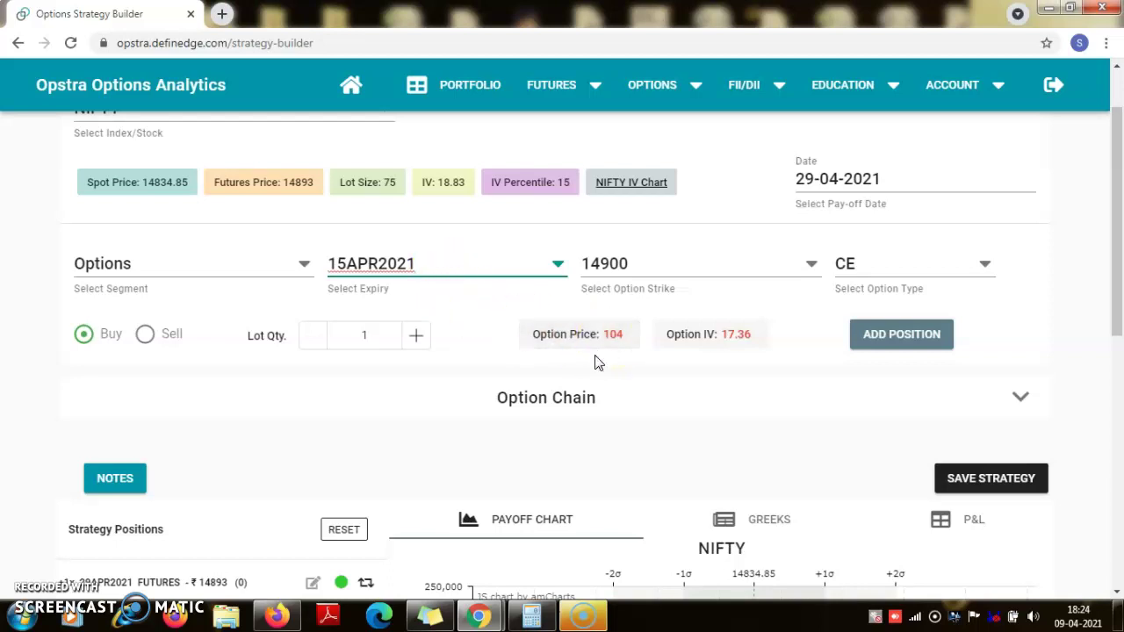
scroll(500, 319, "down", 1)
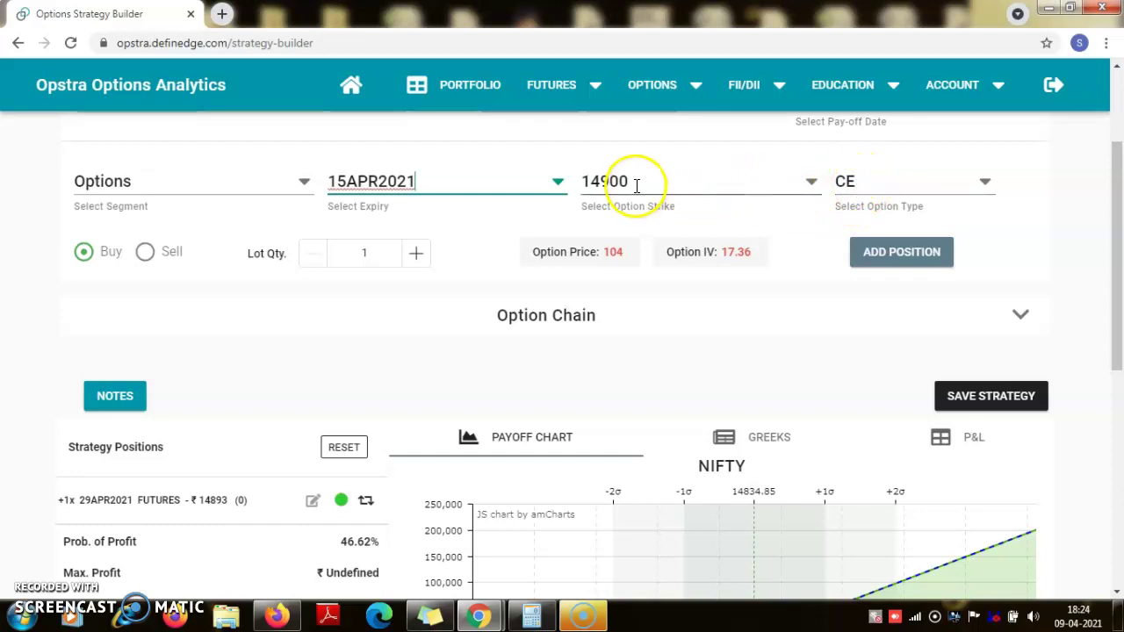
scroll(626, 279, "down", 2)
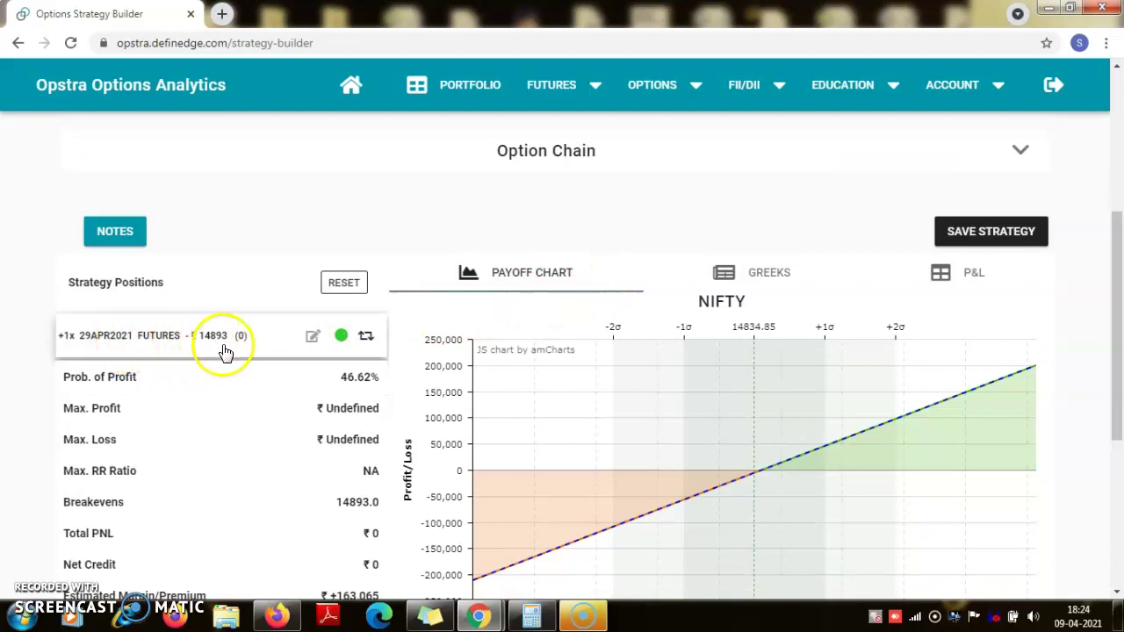
mouse_move(665, 476)
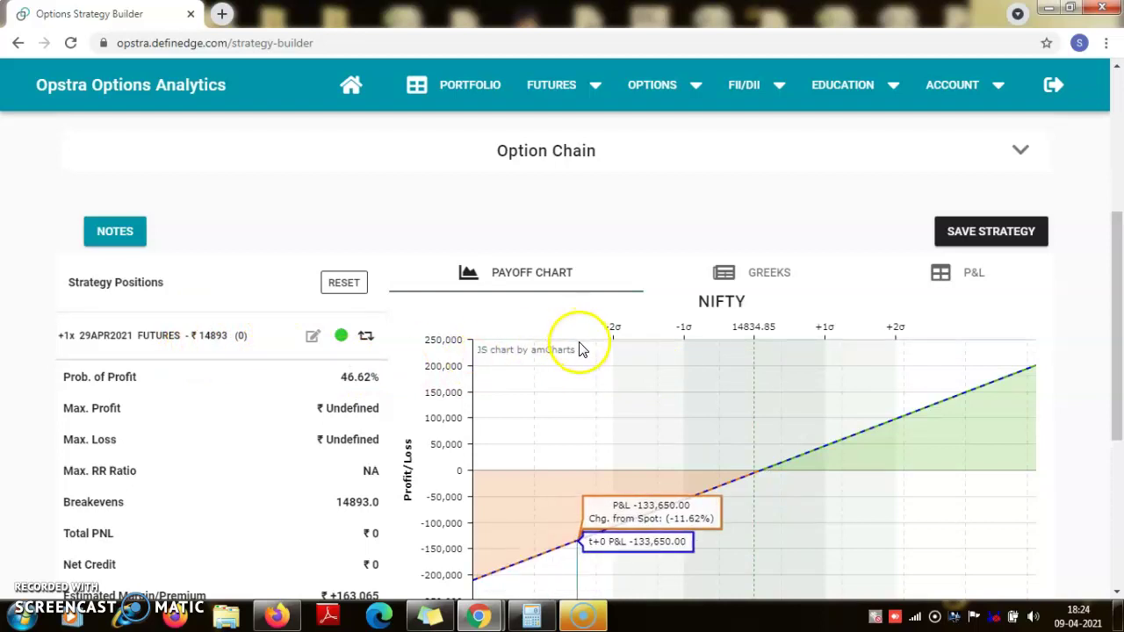
scroll(580, 349, "up", 2)
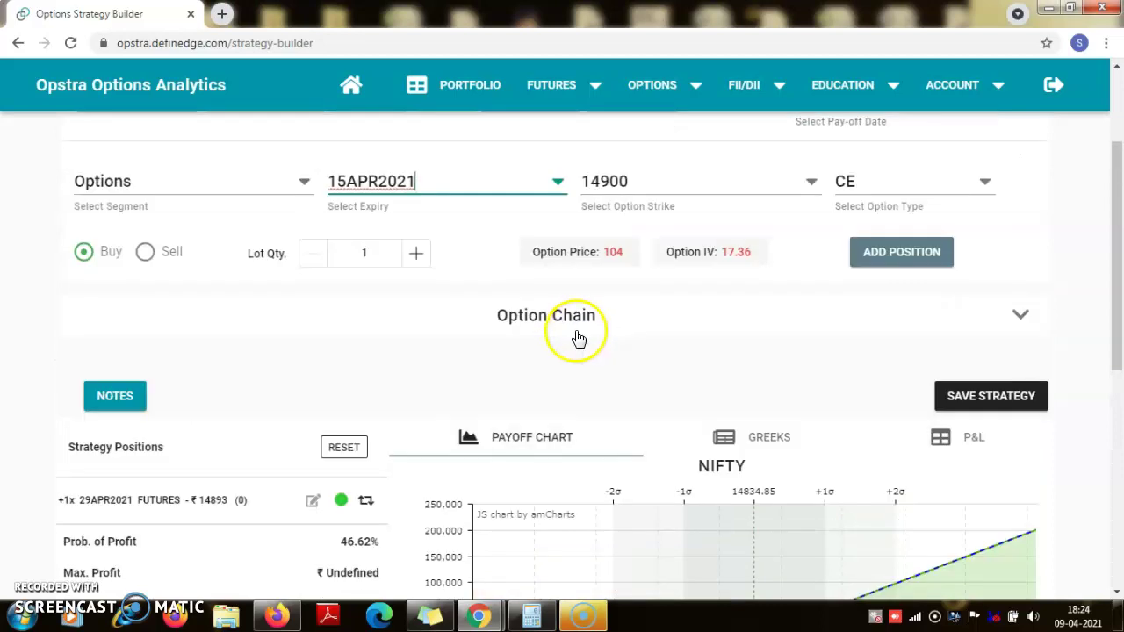
left_click(928, 187)
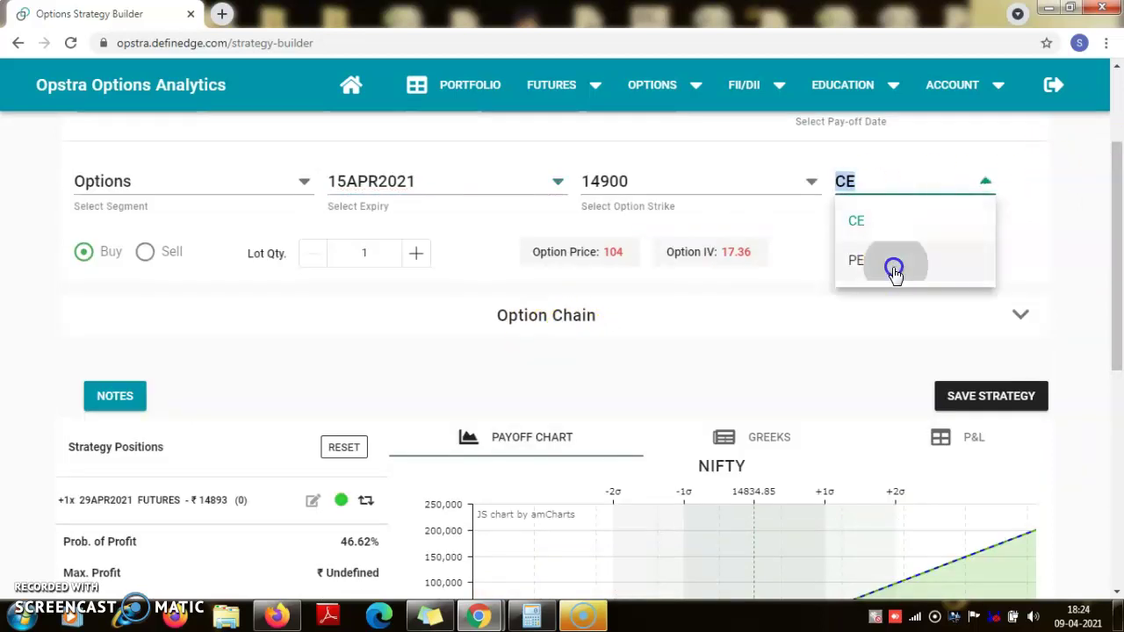
left_click(896, 268)
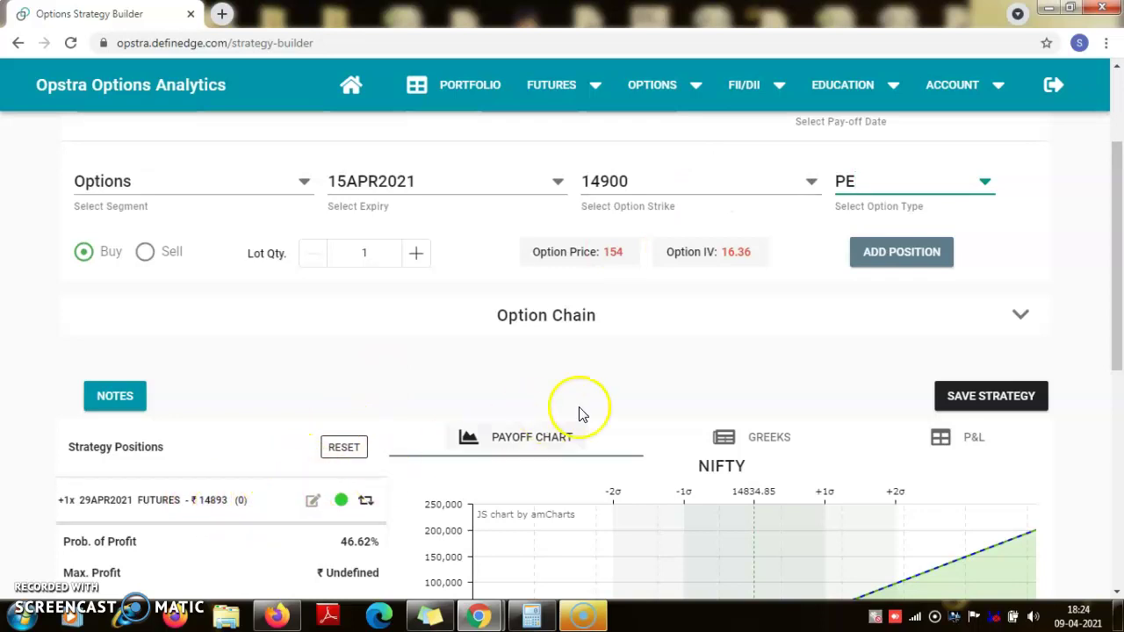
left_click(894, 263)
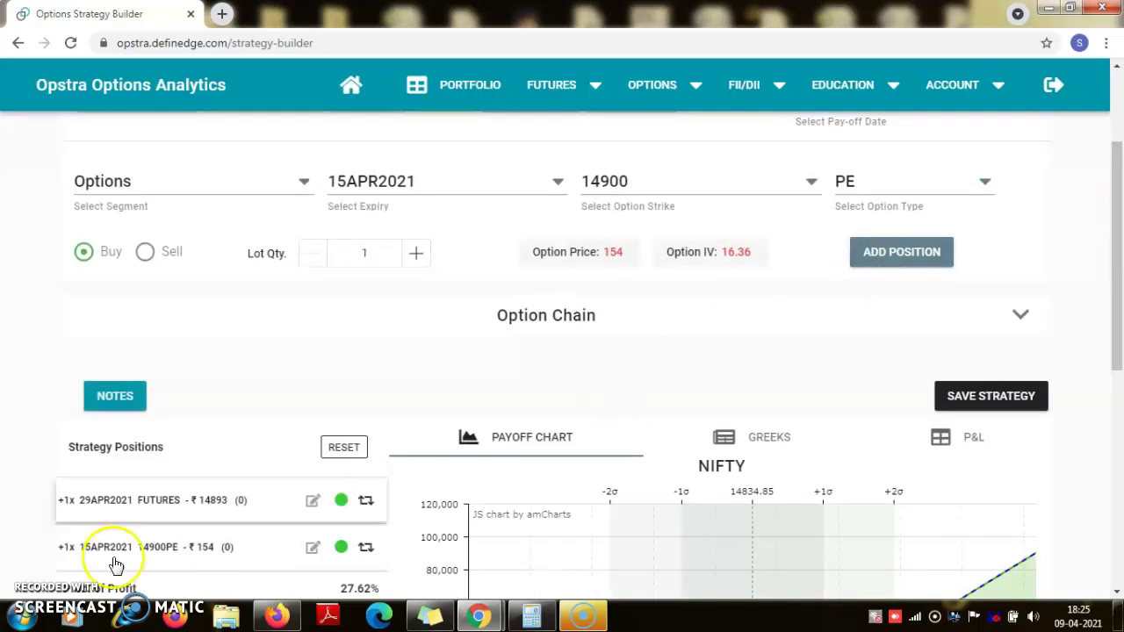
left_click(88, 489)
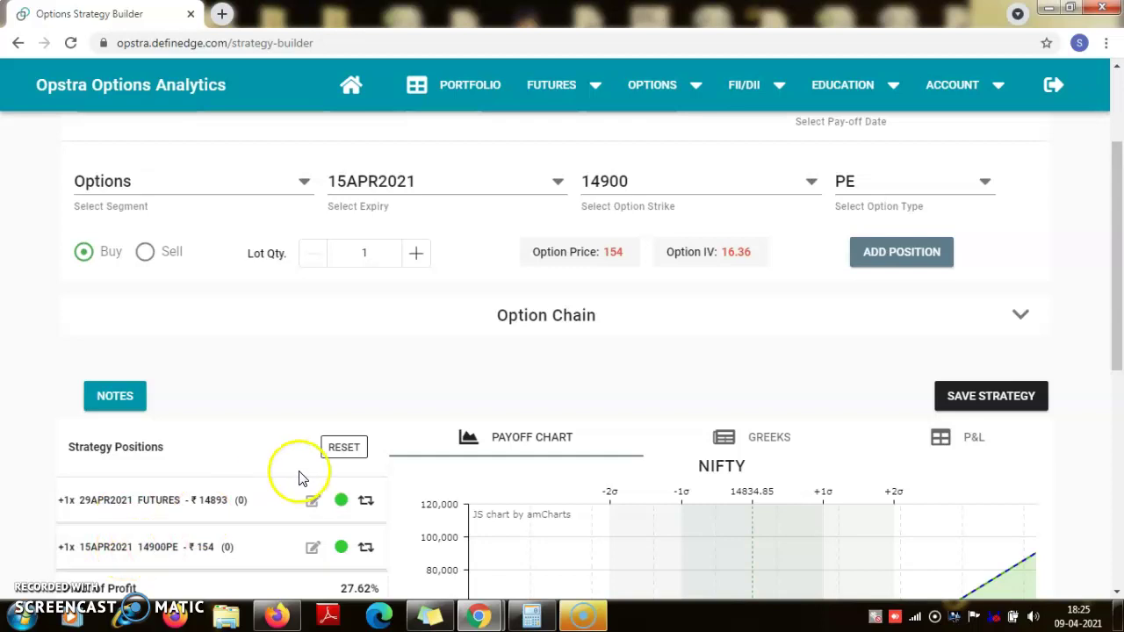
scroll(299, 478, "down", 2)
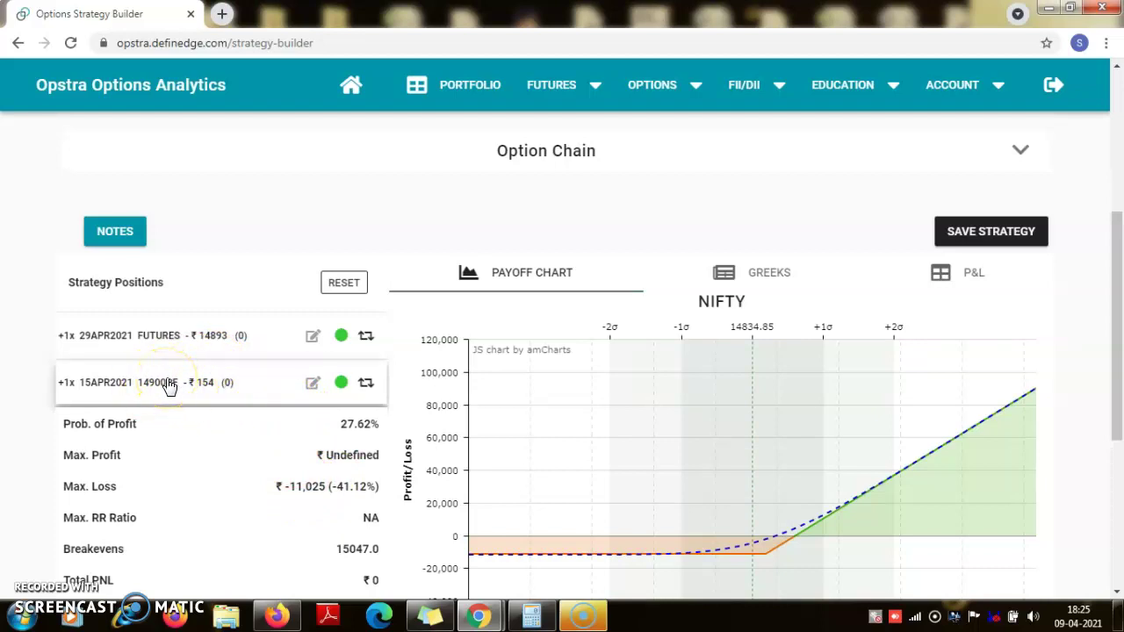
scroll(326, 414, "down", 1)
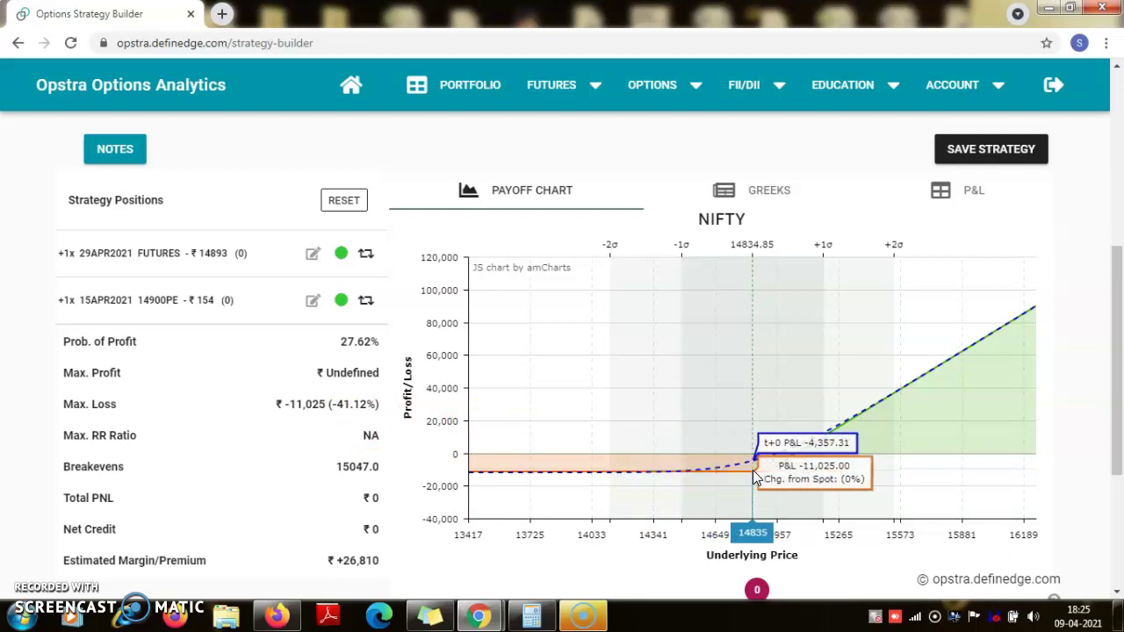
mouse_move(537, 623)
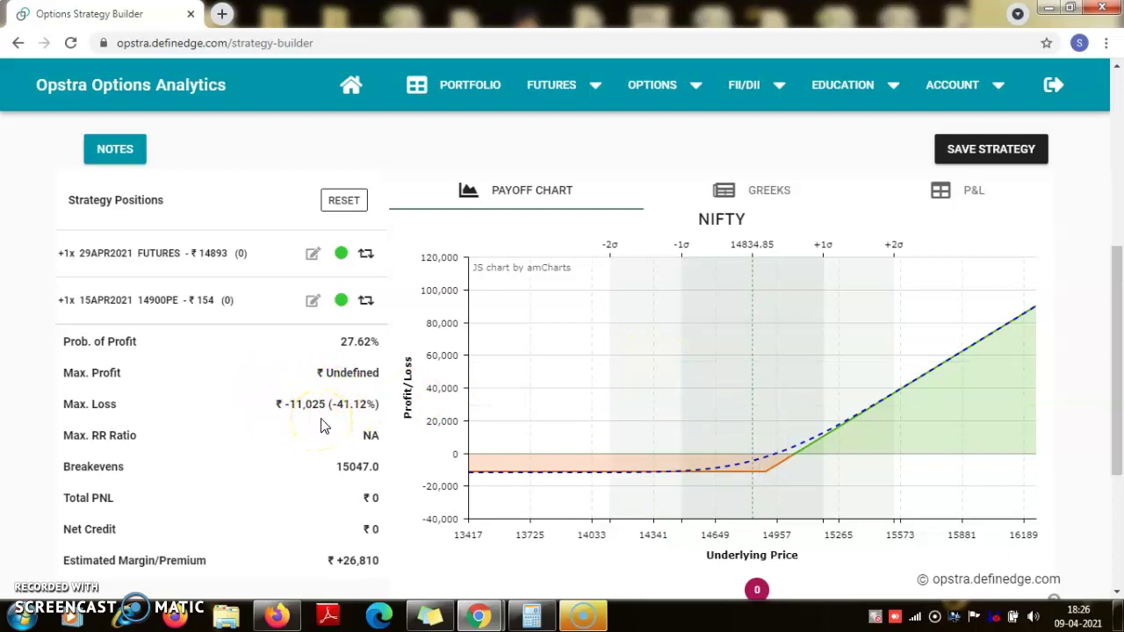
left_click_drag(321, 426, 355, 422)
Clear Calculator and compute the contract value 75 × 14893 = 1116975.
left_click(532, 616)
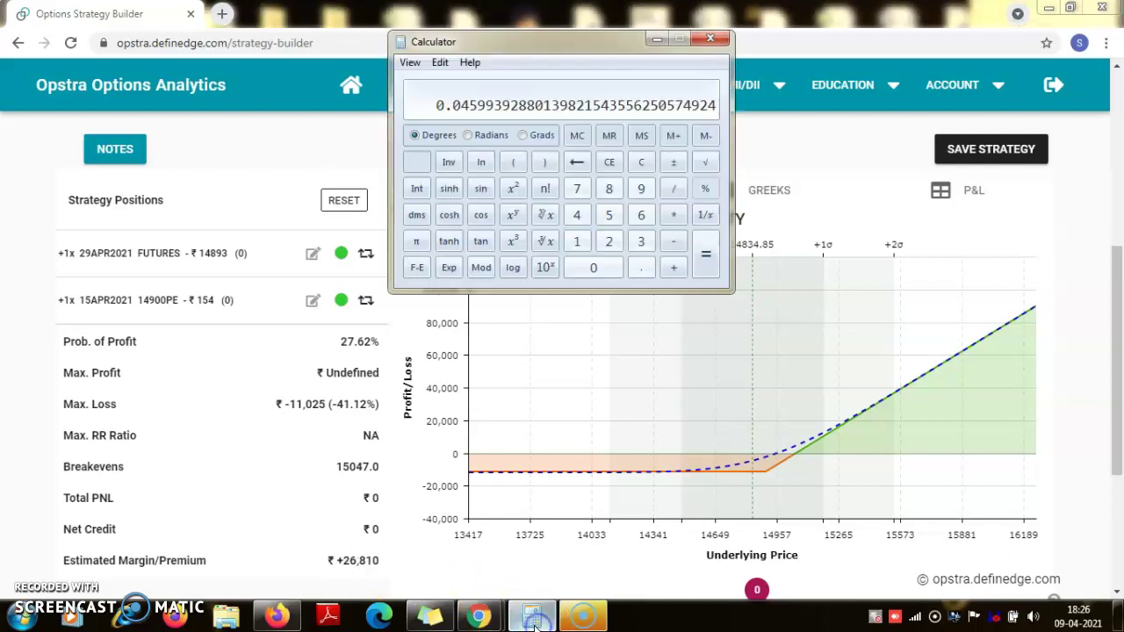
left_click(641, 161)
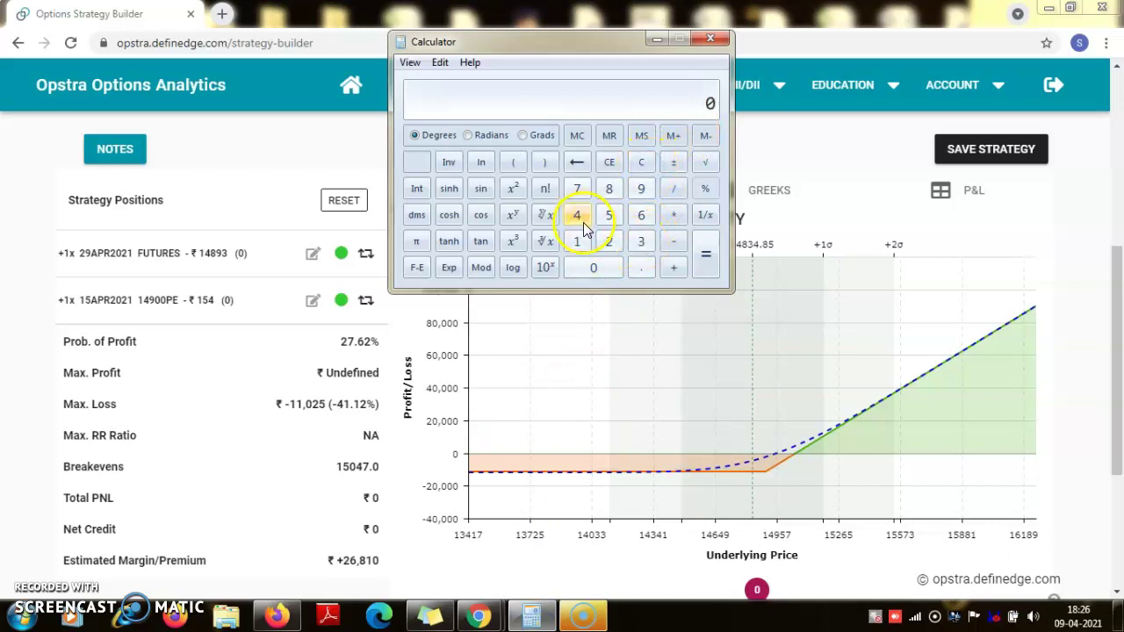
left_click(576, 188)
left_click(608, 214)
left_click(673, 215)
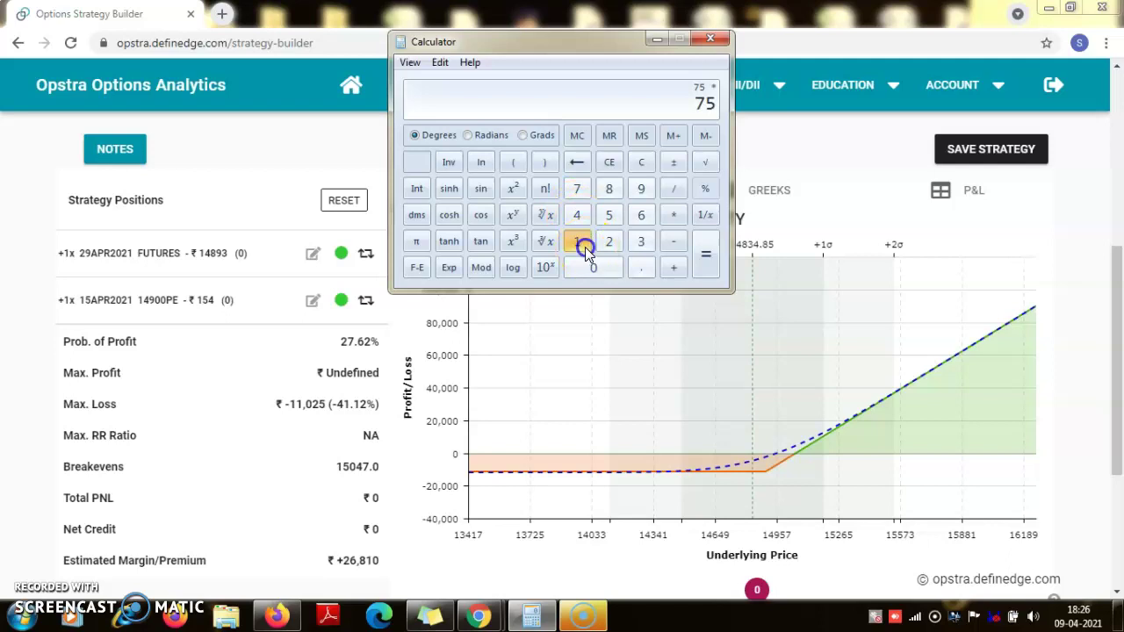
left_click(576, 240)
left_click(578, 216)
left_click(608, 188)
left_click(641, 188)
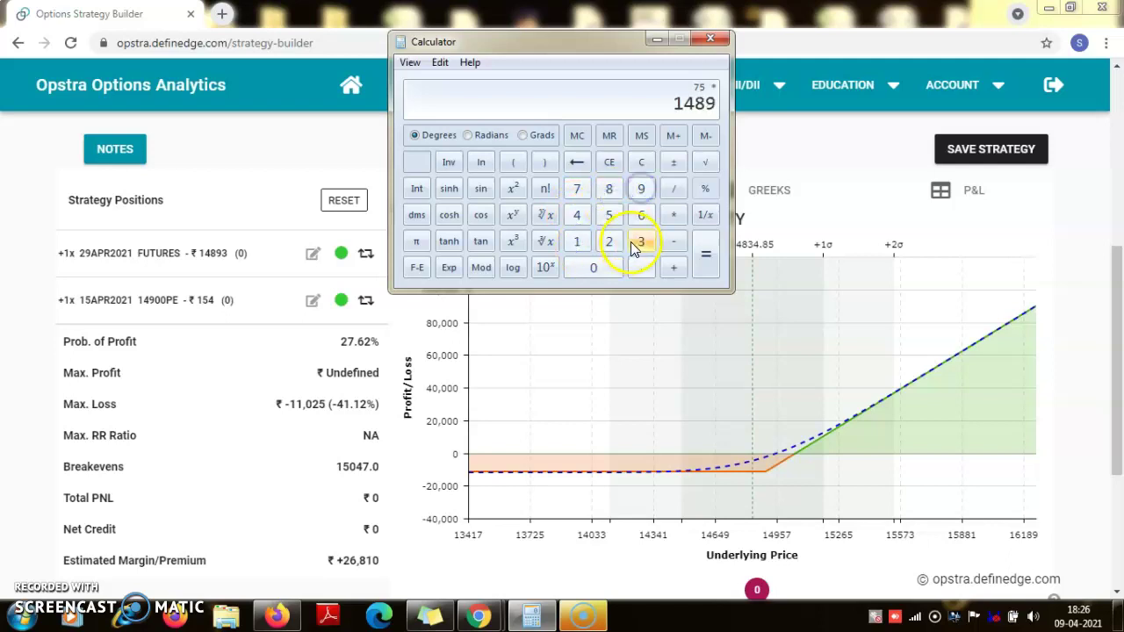
left_click(641, 241)
left_click(703, 246)
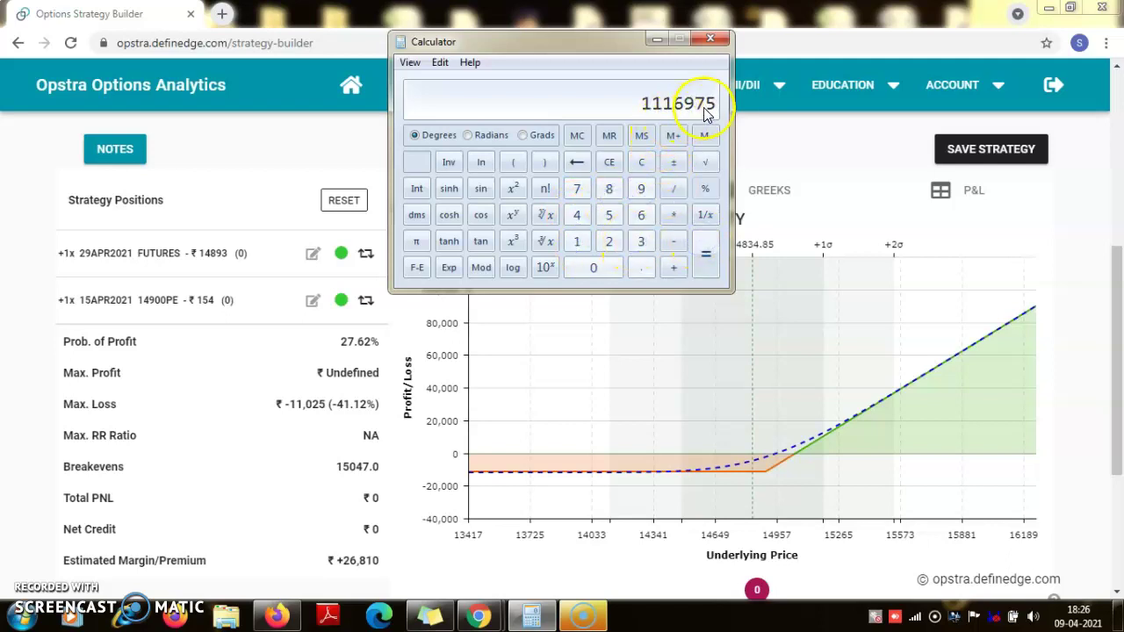
Take the reciprocal of 1116975 and multiply it by the 11025 maximum loss.
left_click(706, 214)
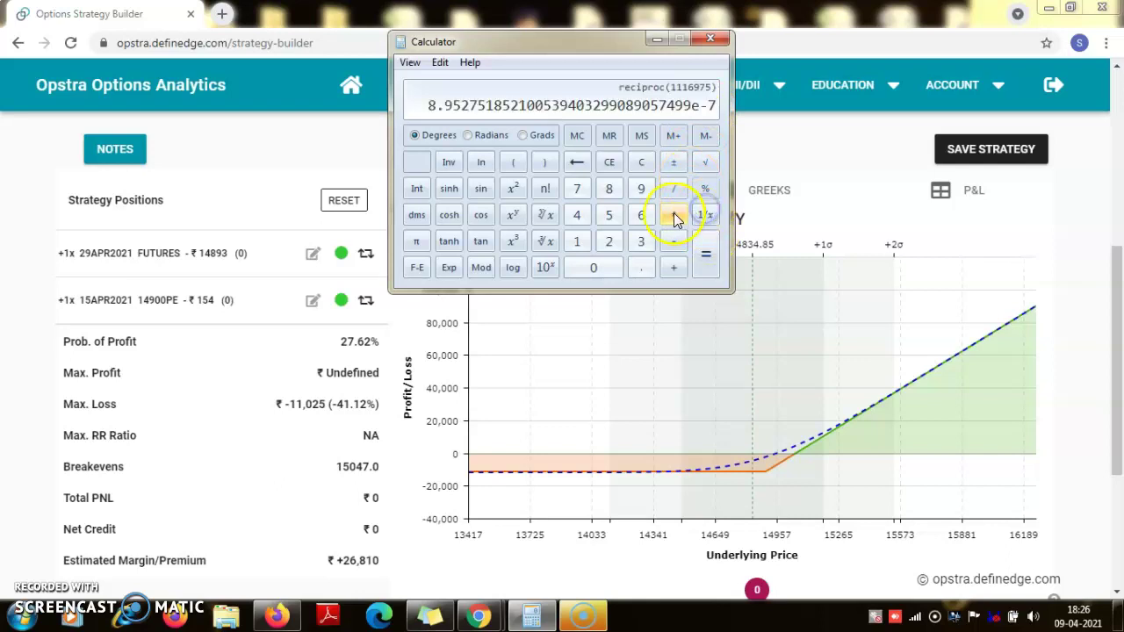
left_click(674, 215)
left_click(580, 241)
left_click(579, 241)
left_click(597, 267)
left_click(608, 242)
left_click(609, 215)
left_click(708, 254)
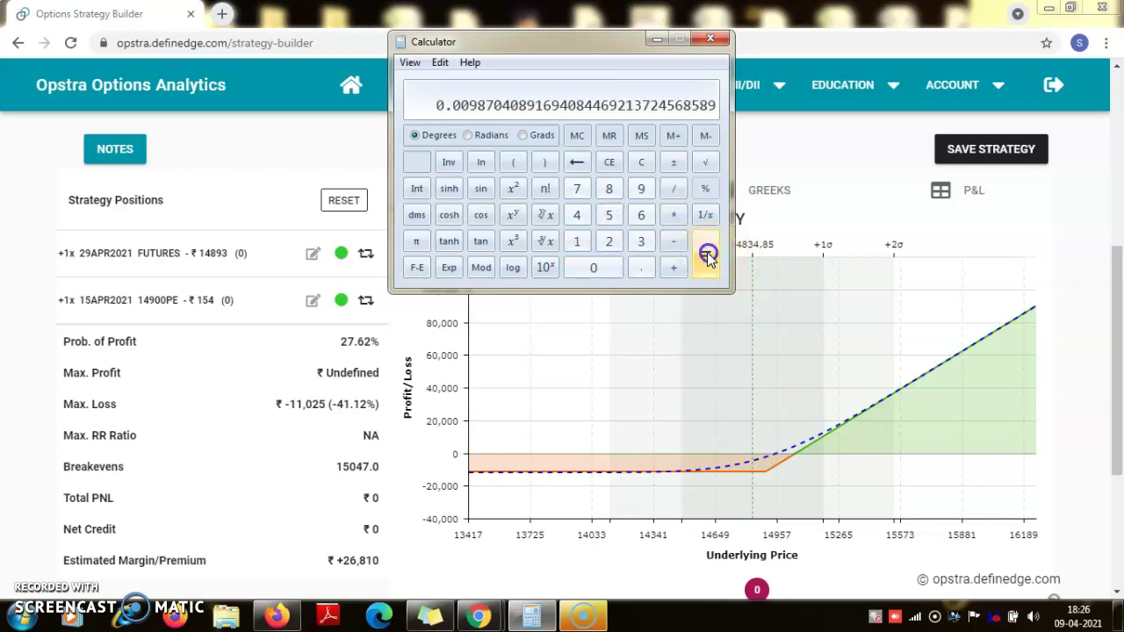
Multiply the ratio by 100 to get the loss percentage, about 0.987.
left_click(676, 218)
left_click(577, 244)
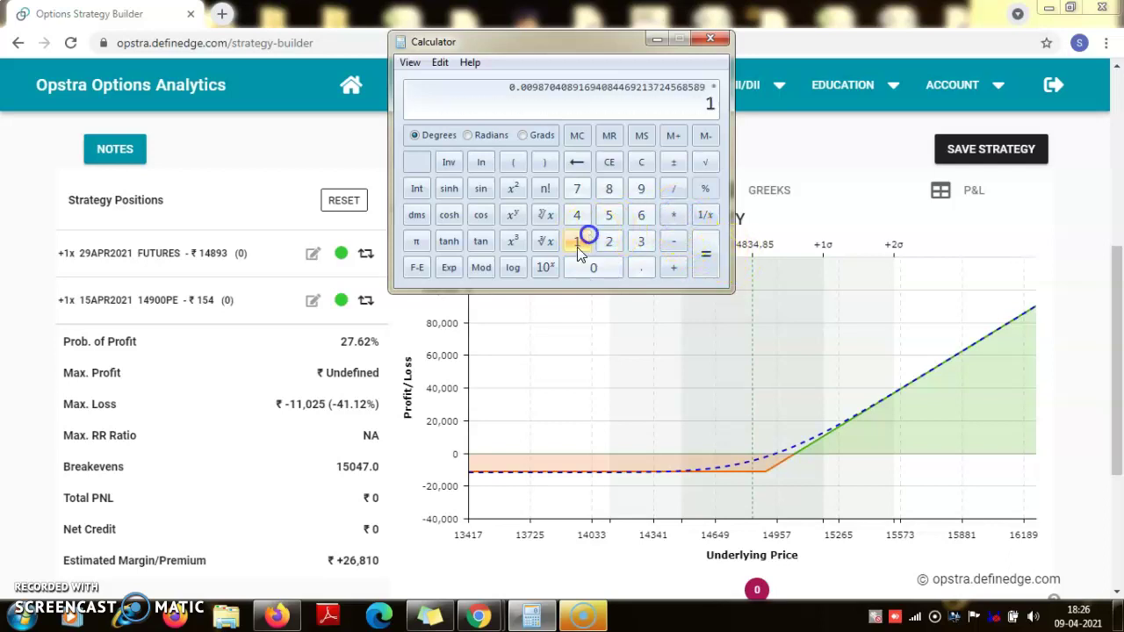
left_click(582, 270)
left_click(582, 270)
left_click(704, 257)
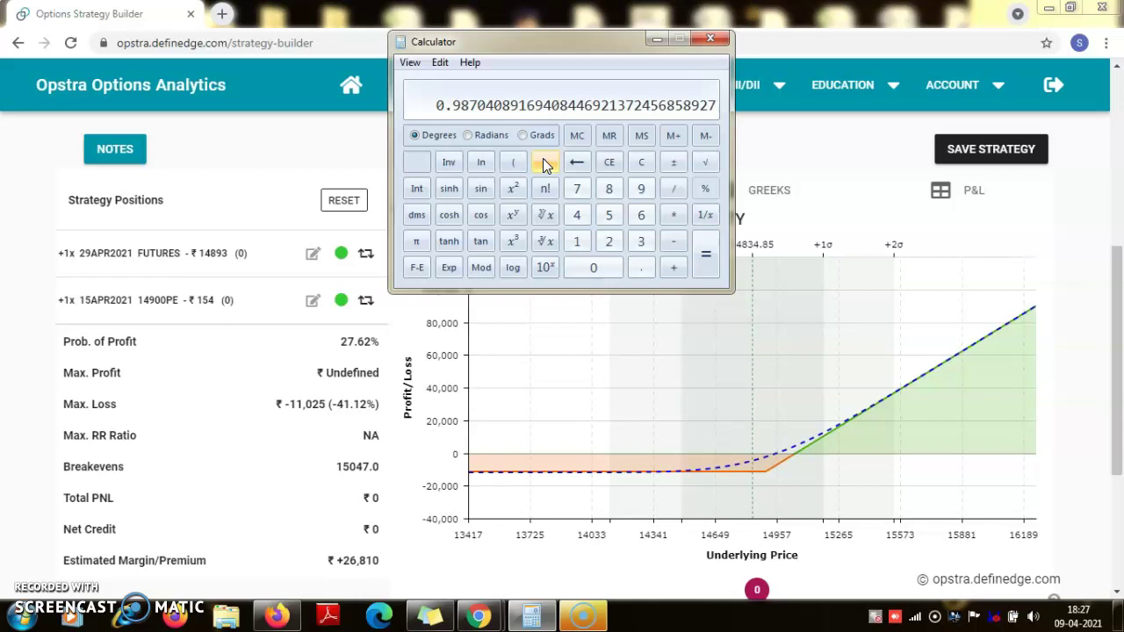
left_click(531, 164)
Minimize Calculator and reset all existing strategy positions.
left_click(658, 39)
scroll(521, 303, "down", 1)
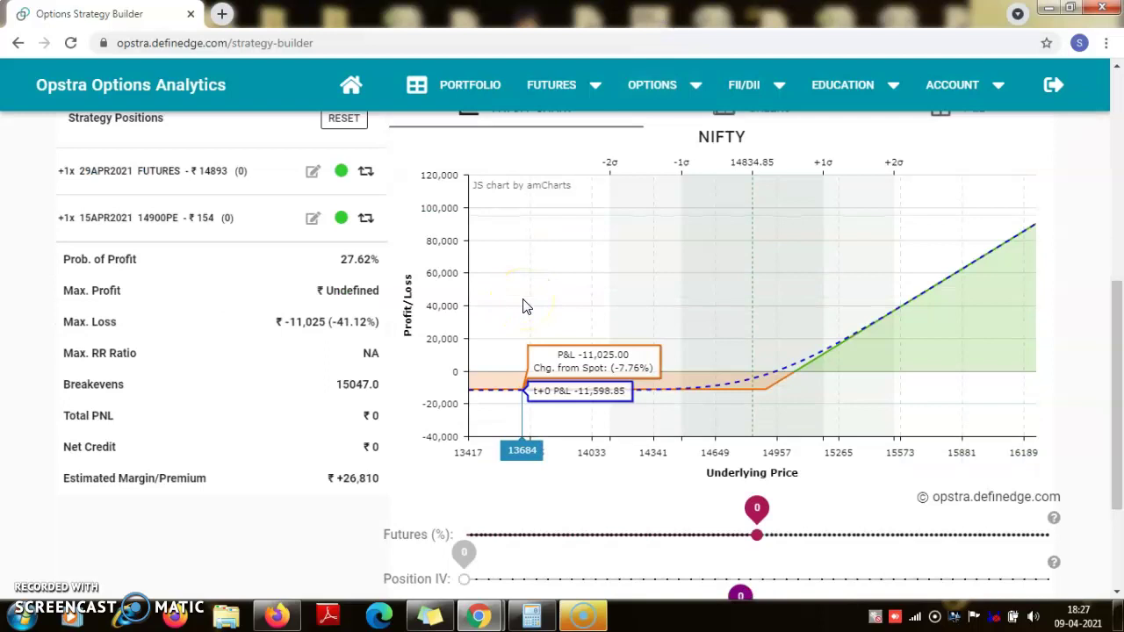
scroll(523, 306, "up", 3)
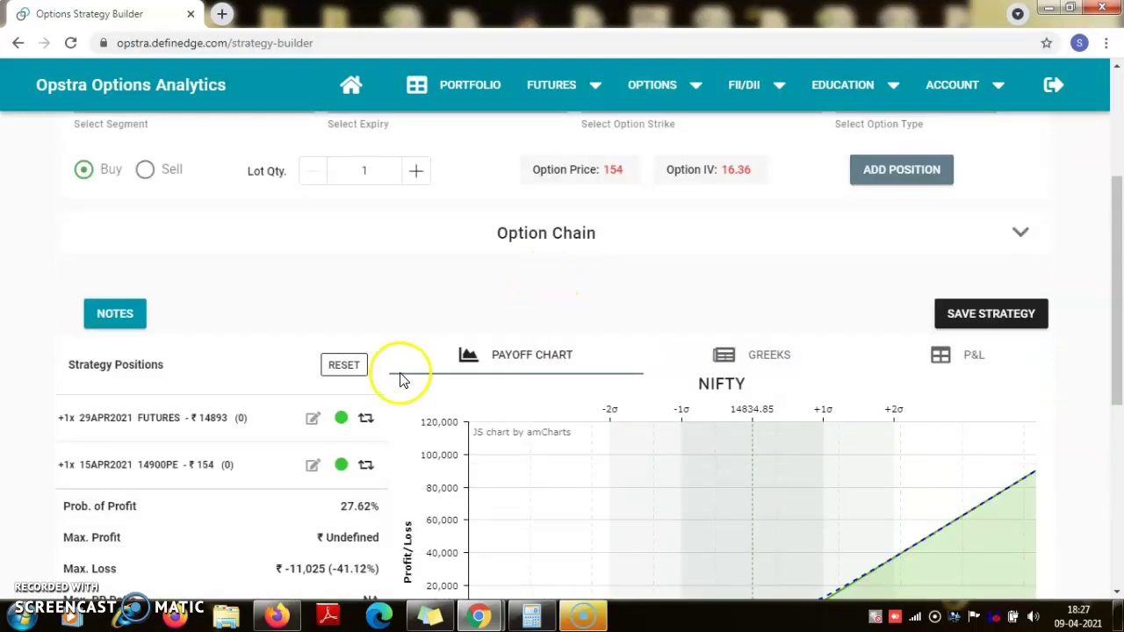
left_click(339, 363)
Add a Sell of one 29APR2021 NIFTY futures lot to the strategy.
left_click(140, 347)
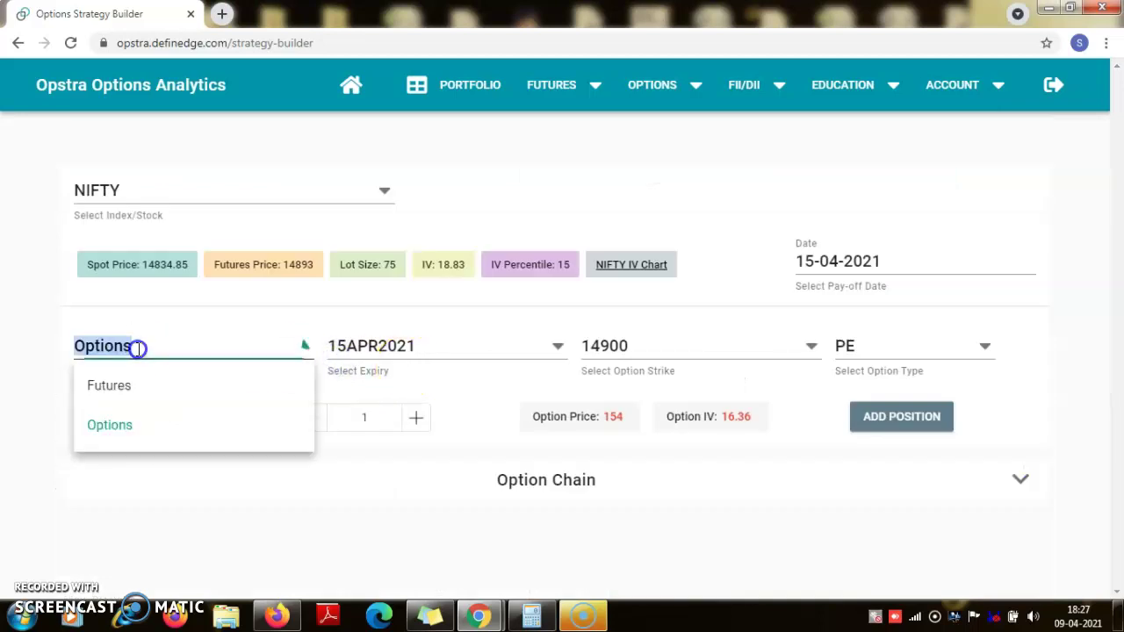
left_click(126, 388)
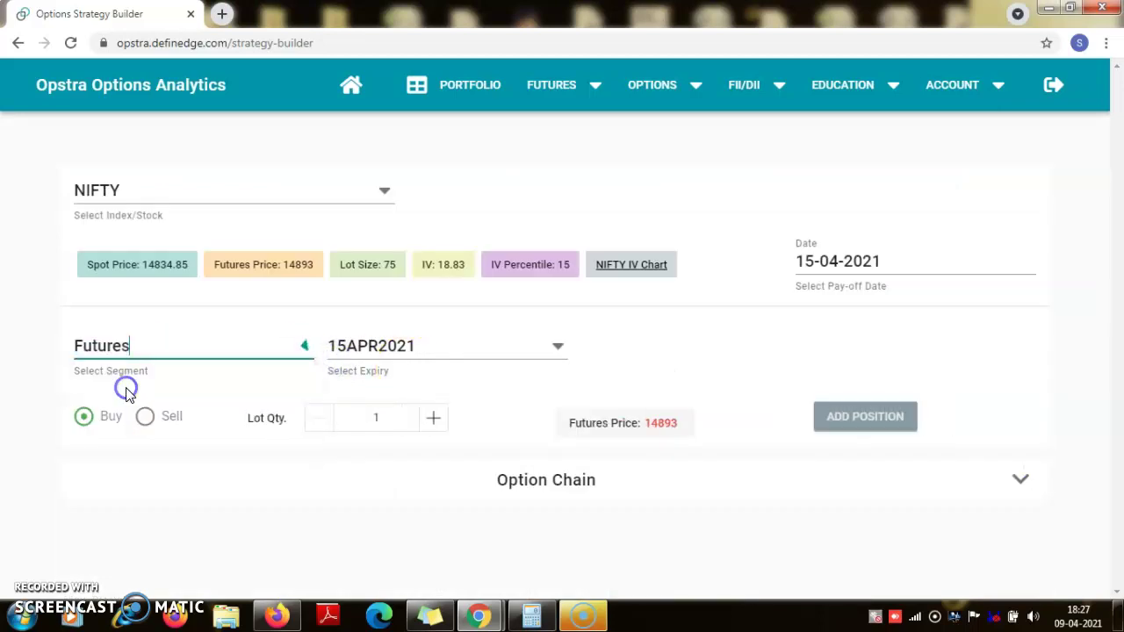
left_click(465, 349)
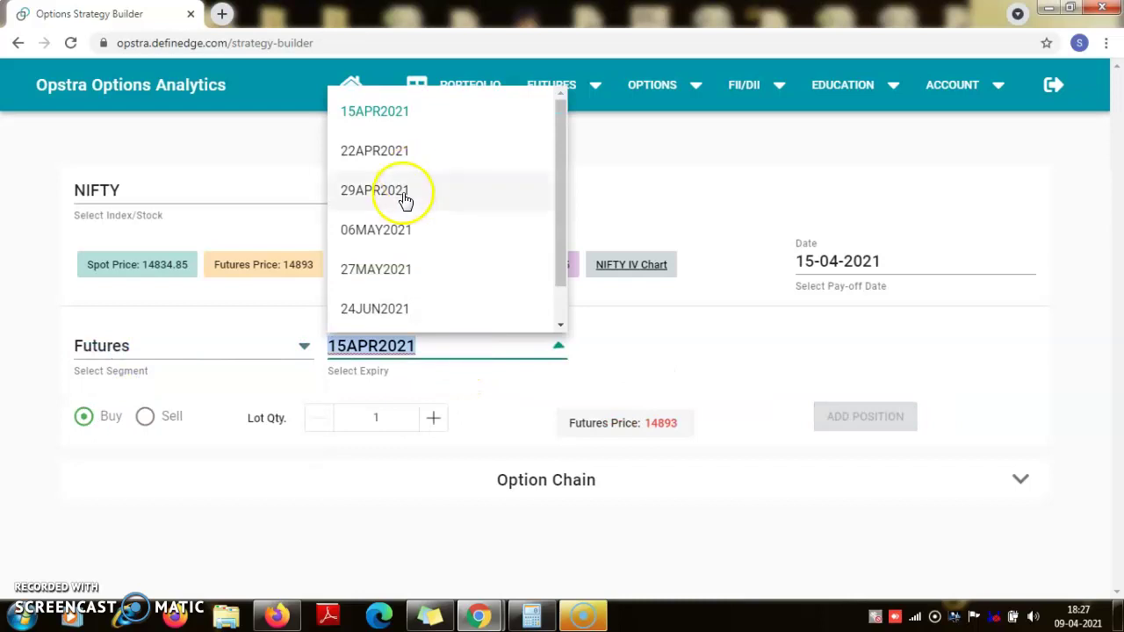
left_click(406, 199)
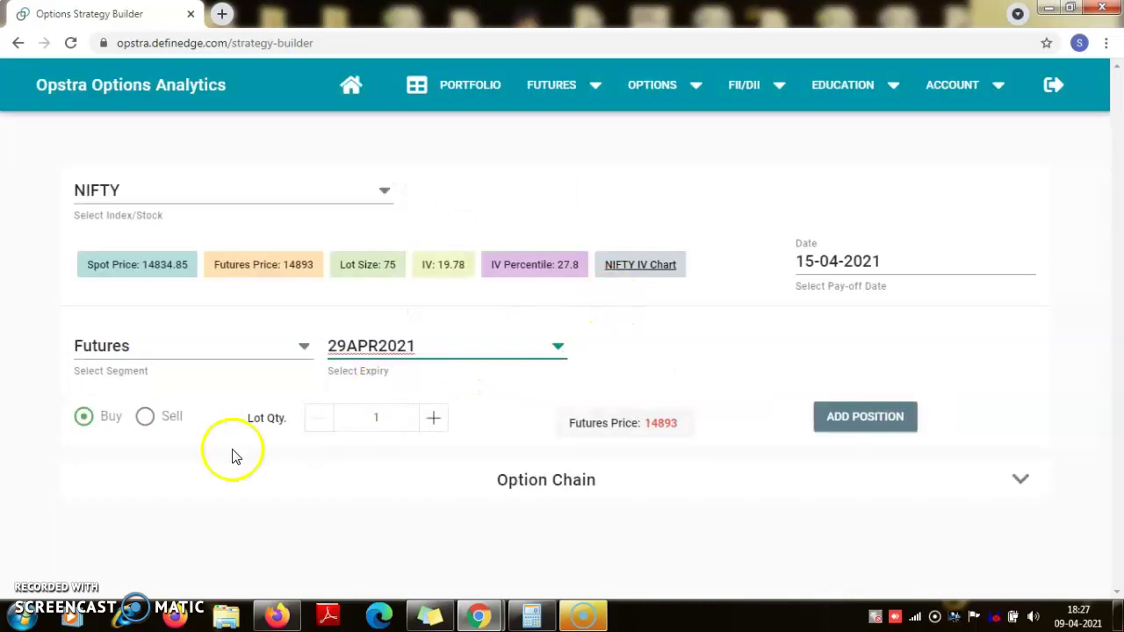
left_click(152, 425)
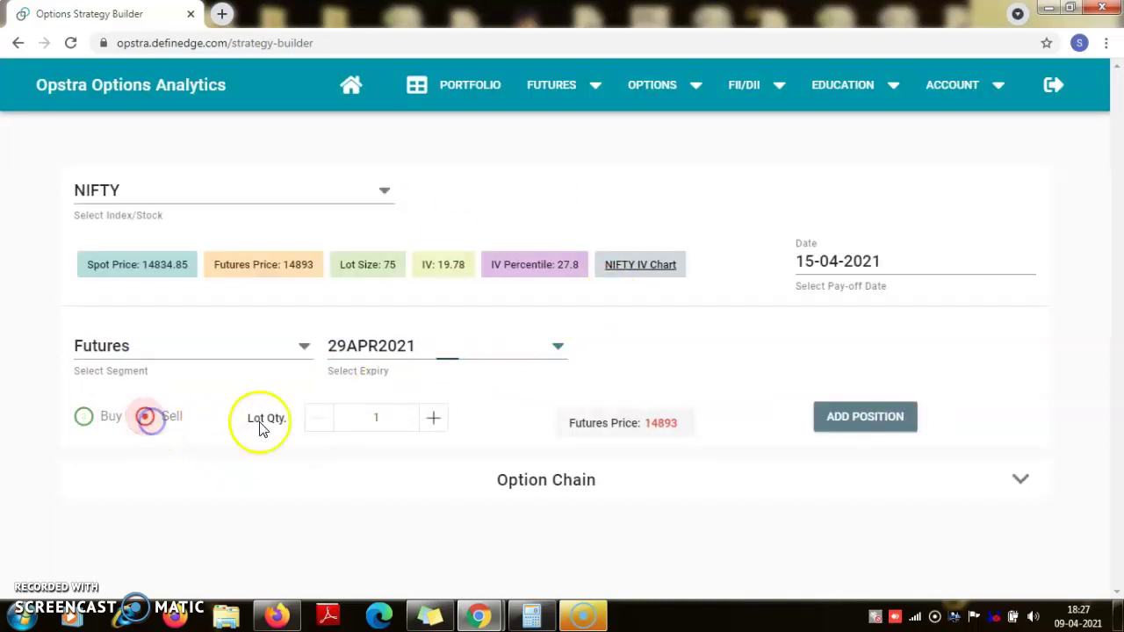
left_click(854, 420)
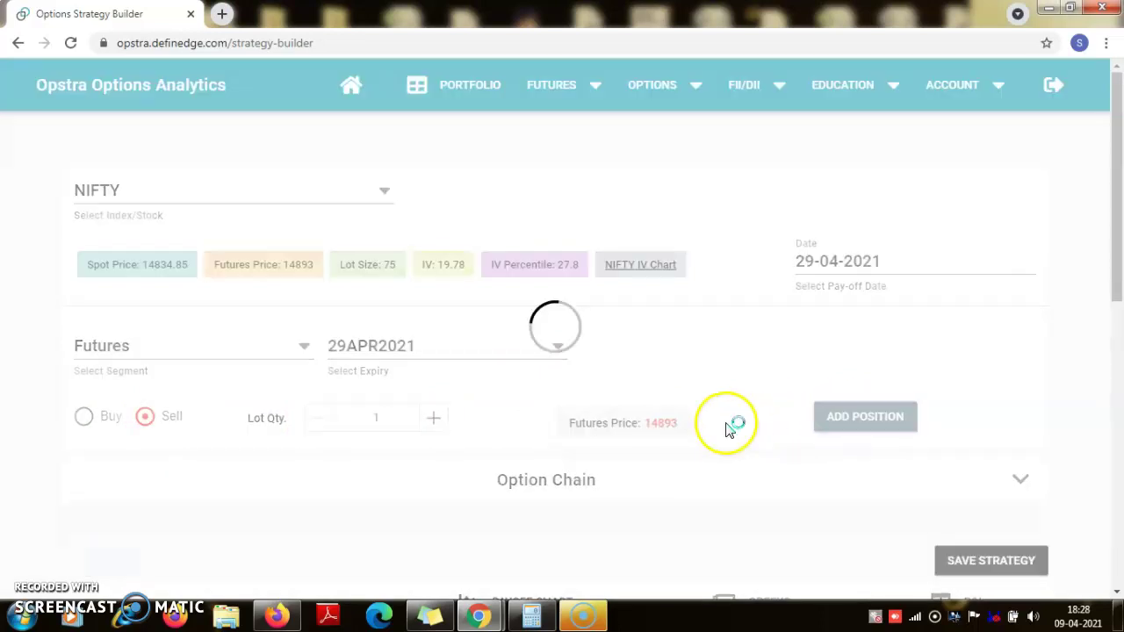
scroll(729, 428, "down", 1)
scroll(729, 428, "down", 2)
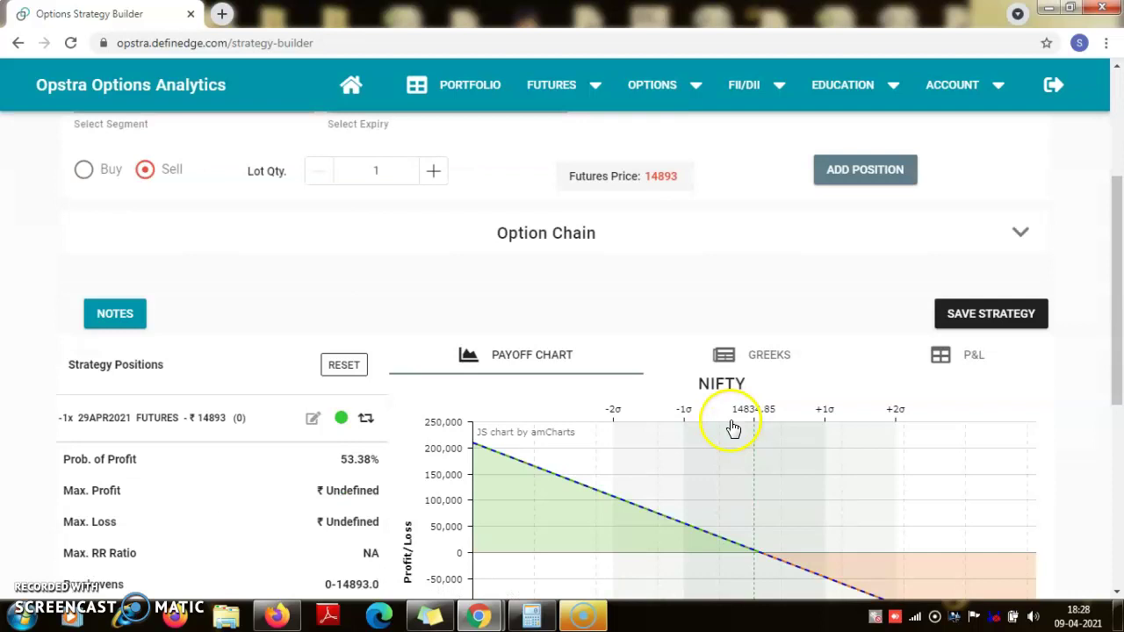
scroll(730, 420, "down", 3)
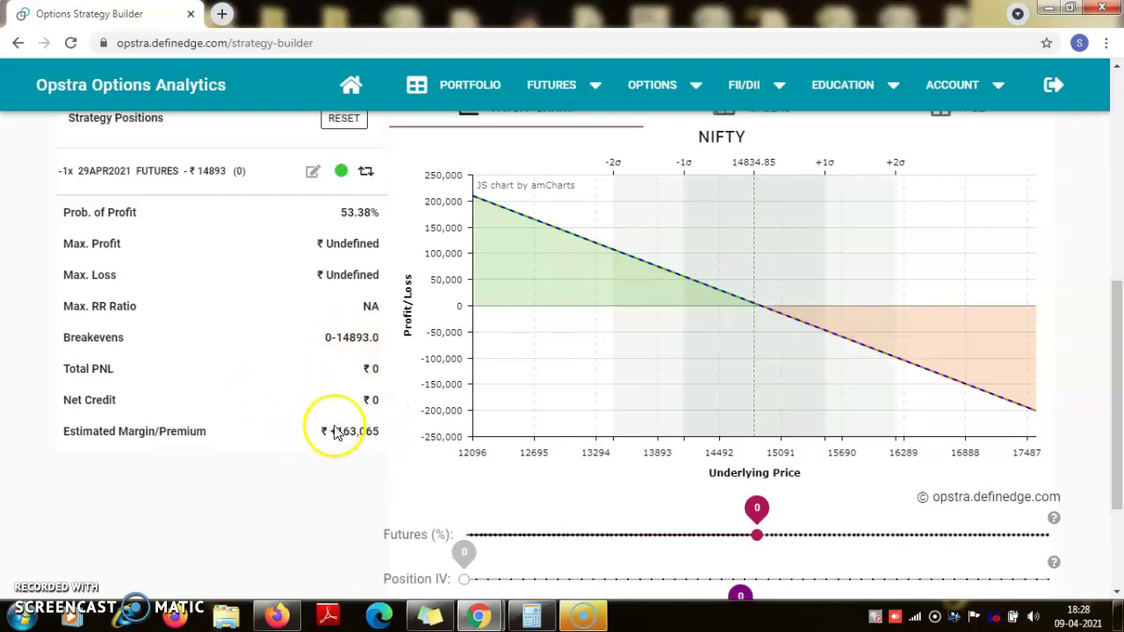
scroll(389, 410, "up", 3)
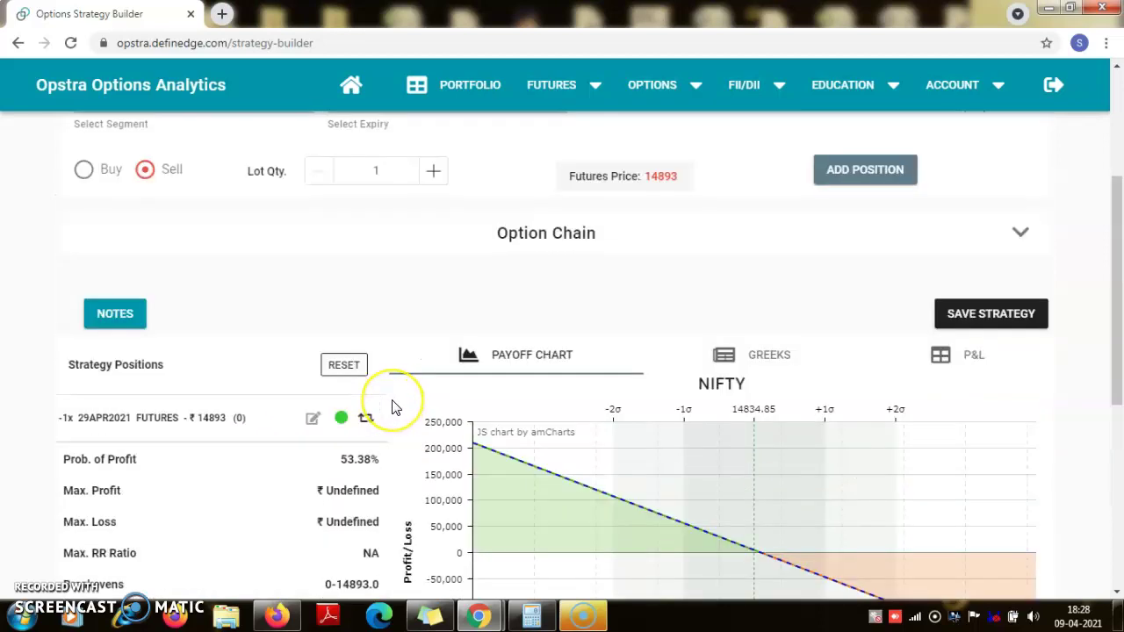
Switch the new leg to Options with the 15APR2021 expiry.
scroll(392, 406, "up", 2)
left_click(156, 265)
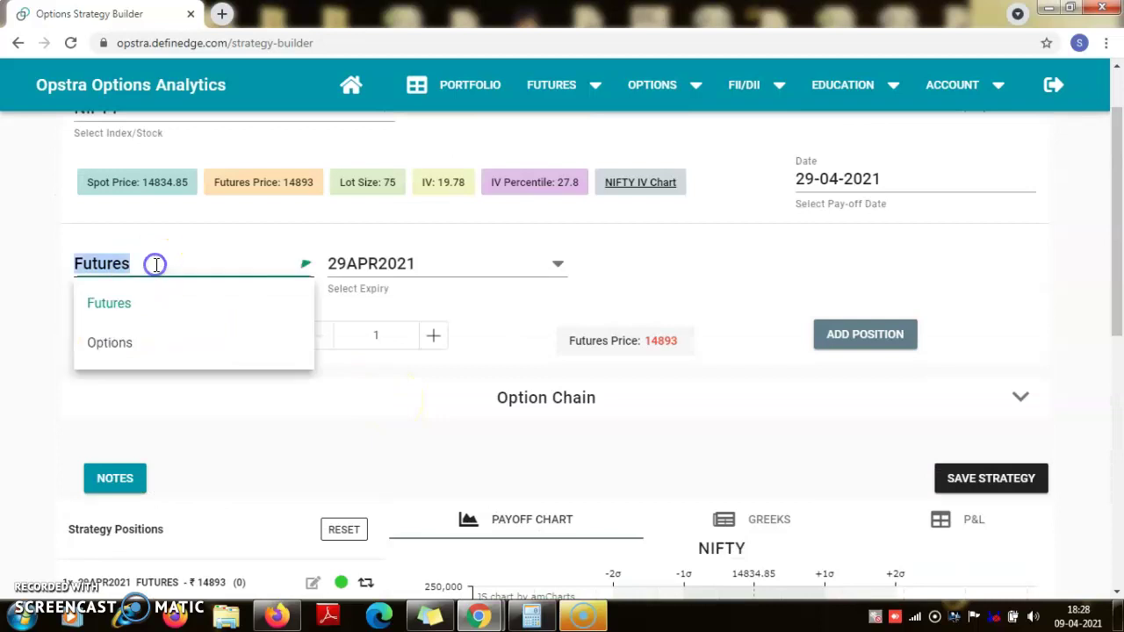
left_click(150, 342)
left_click(184, 344)
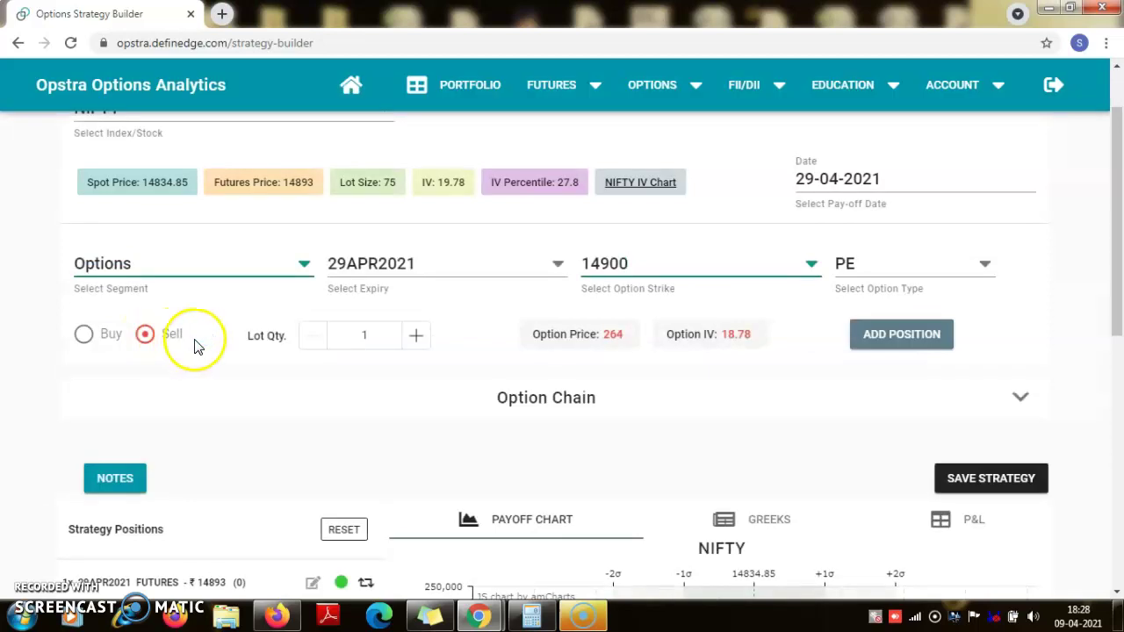
left_click(451, 268)
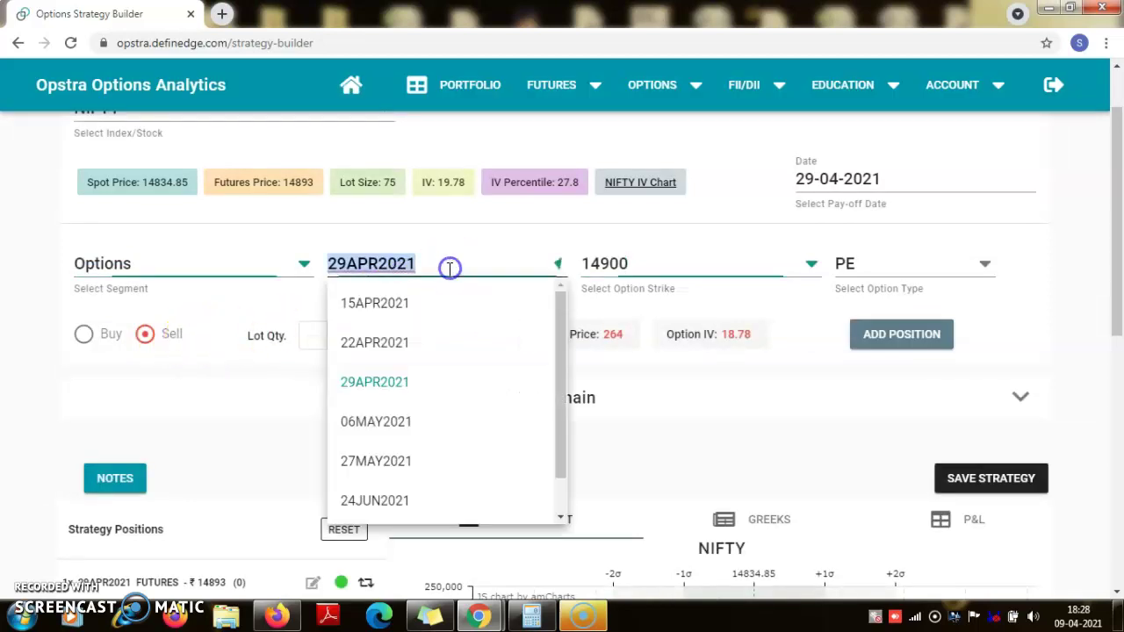
left_click(436, 317)
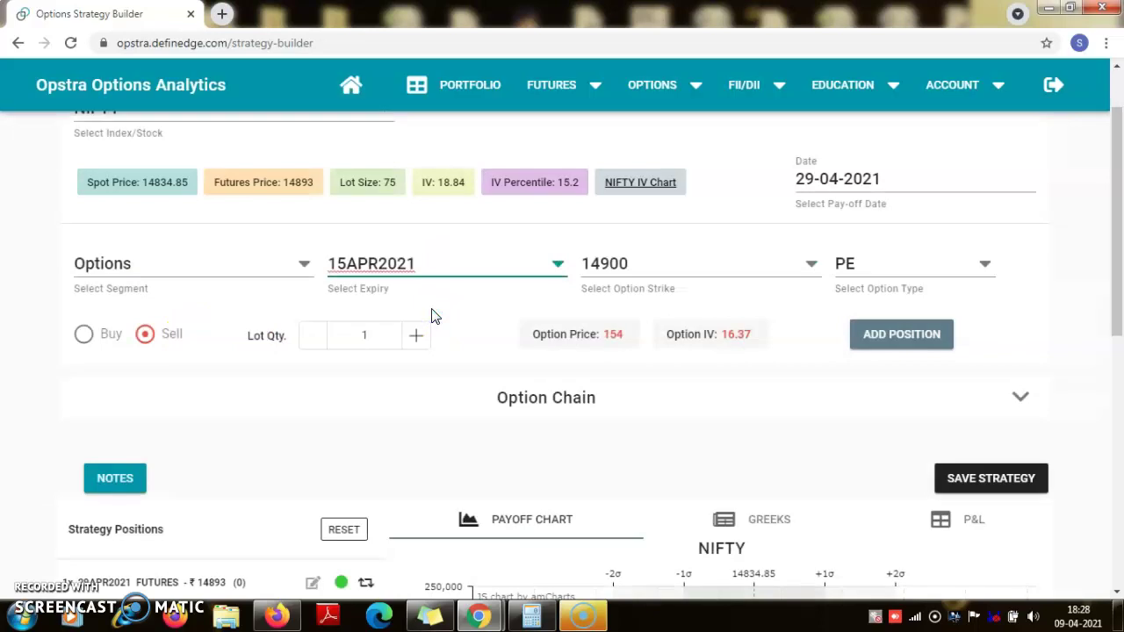
scroll(434, 348, "down", 2)
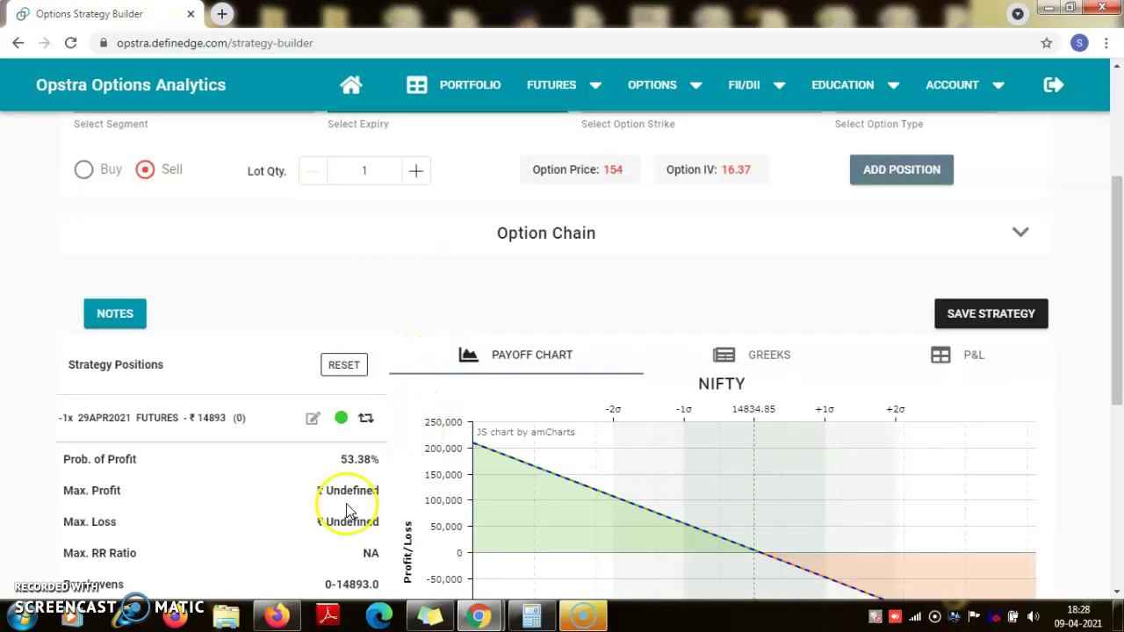
scroll(425, 403, "down", 2)
scroll(422, 422, "up", 3)
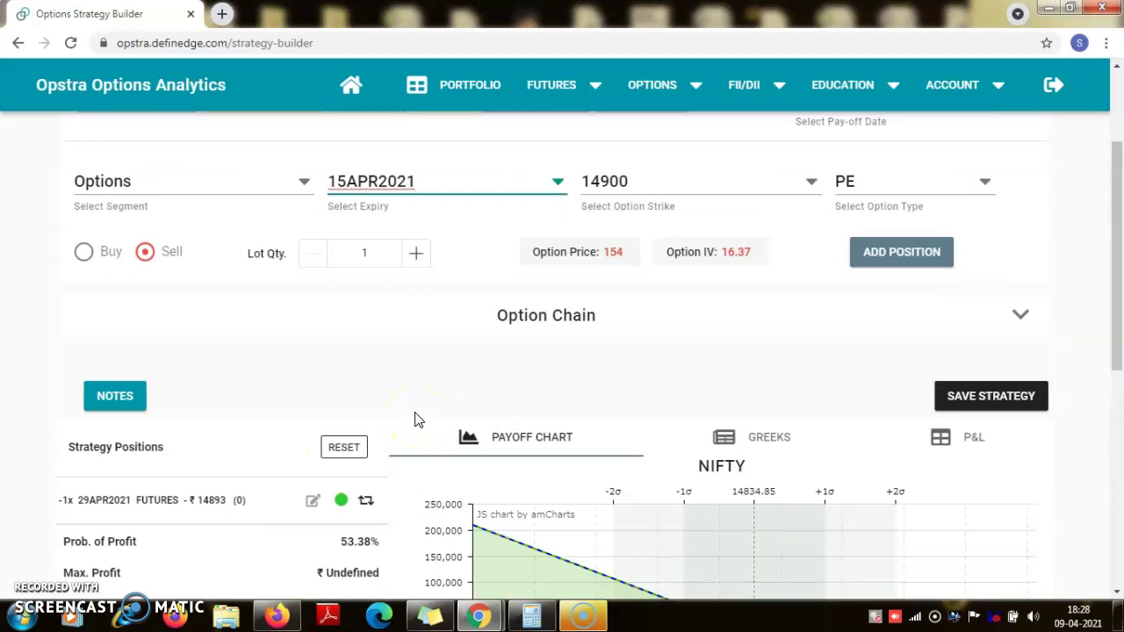
Choose the 14850 strike and the CE option type.
left_click(666, 174)
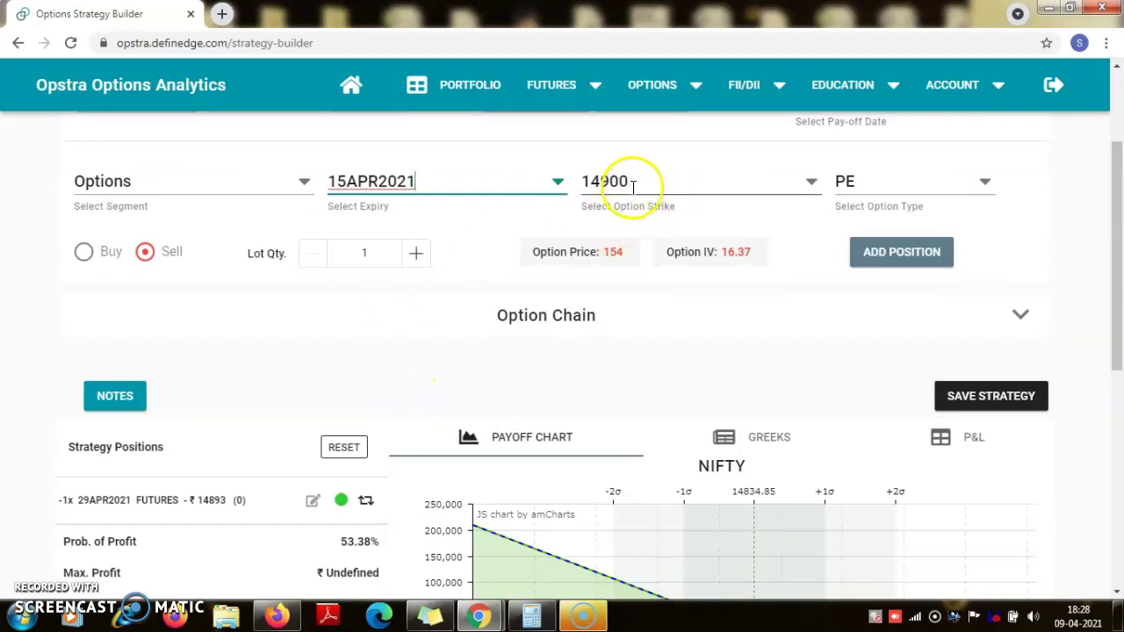
left_click(636, 185)
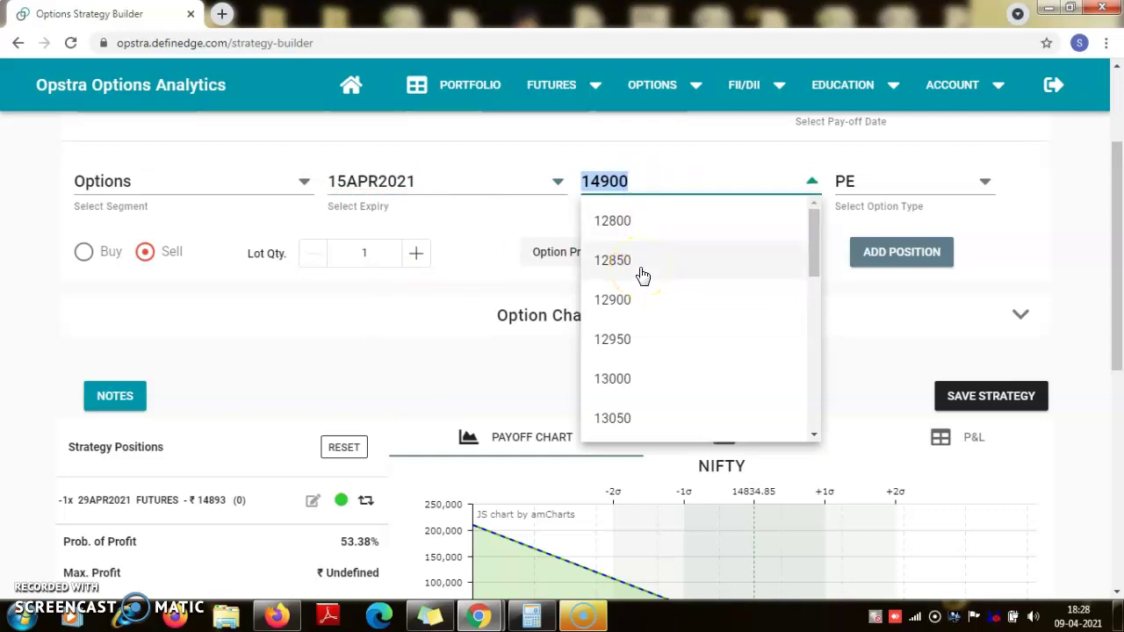
type("148")
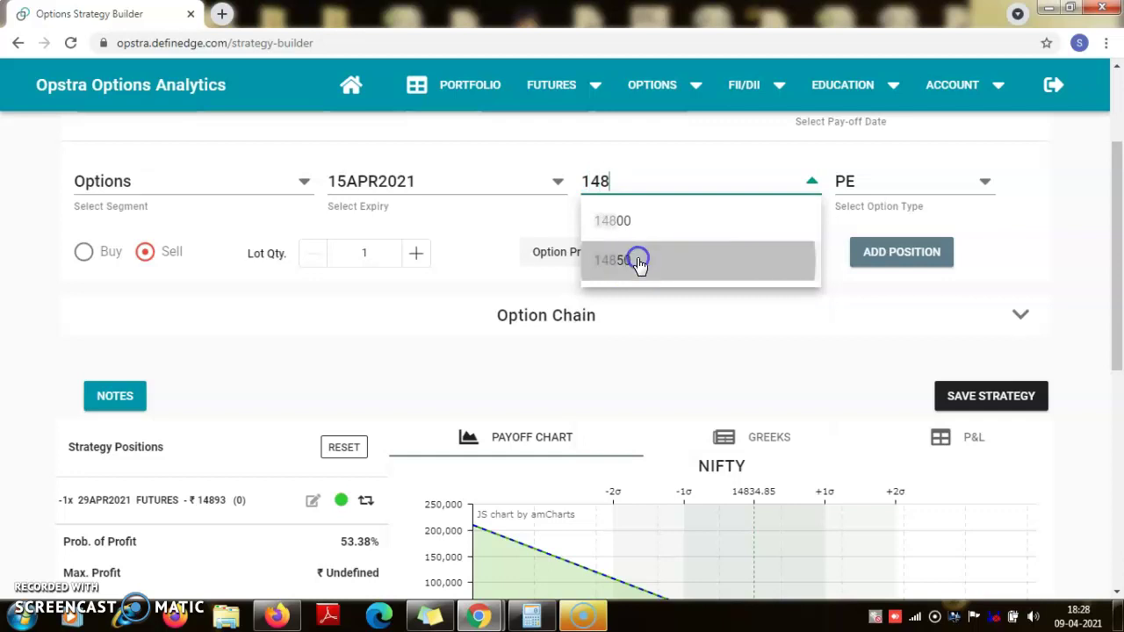
left_click(638, 262)
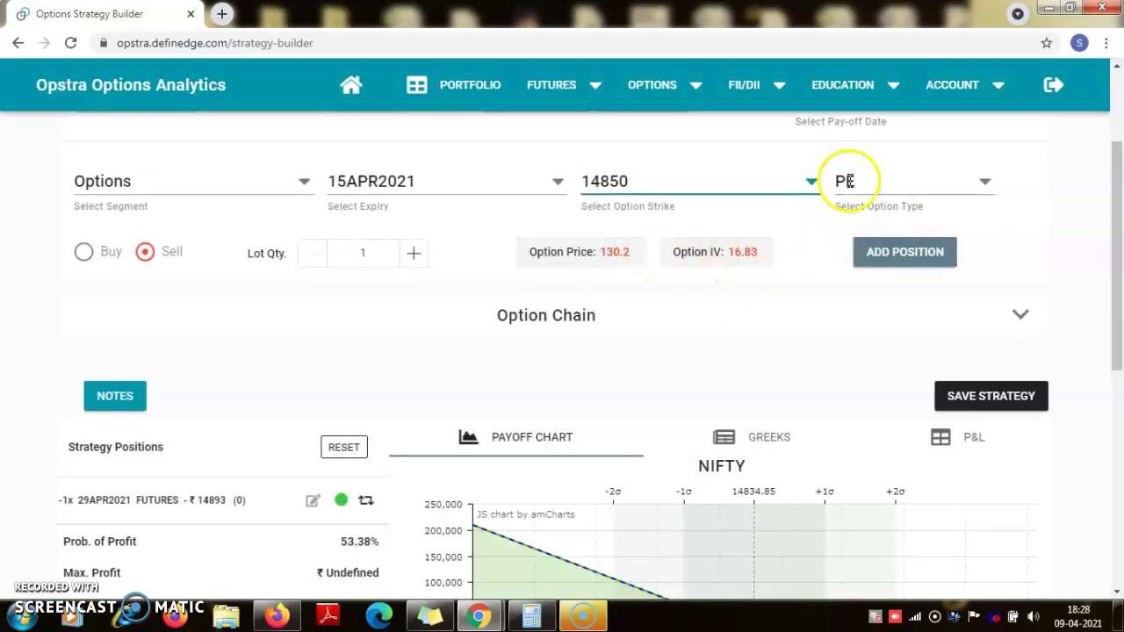
left_click(848, 181)
left_click(858, 221)
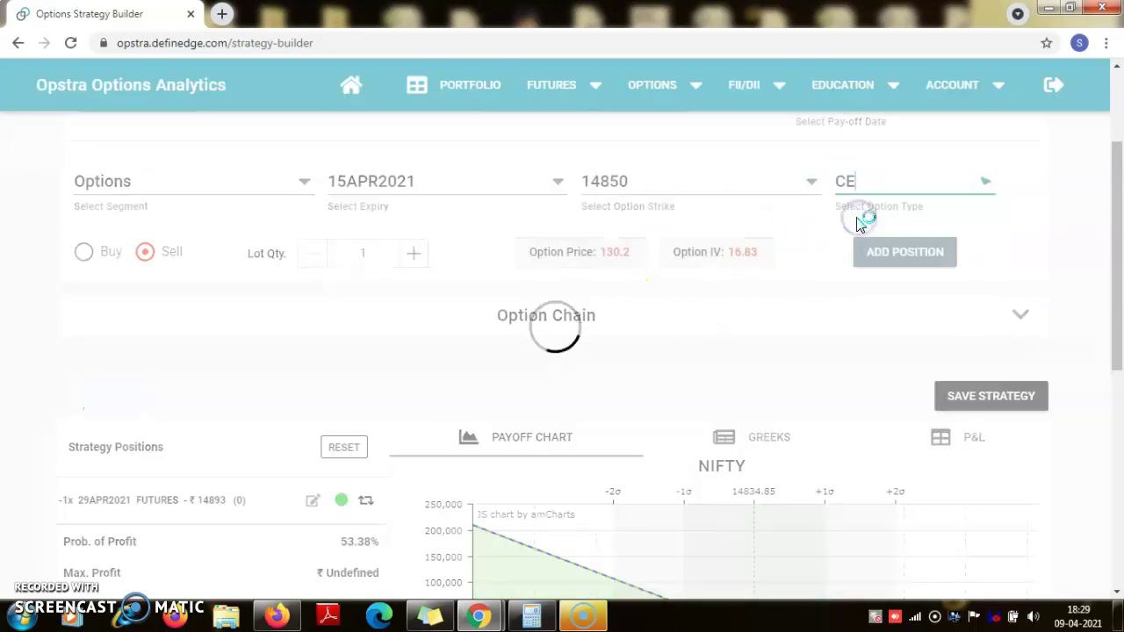
Set the trade to Buy and add the 14850 call at ₹130 to the strategy.
scroll(781, 303, "down", 2)
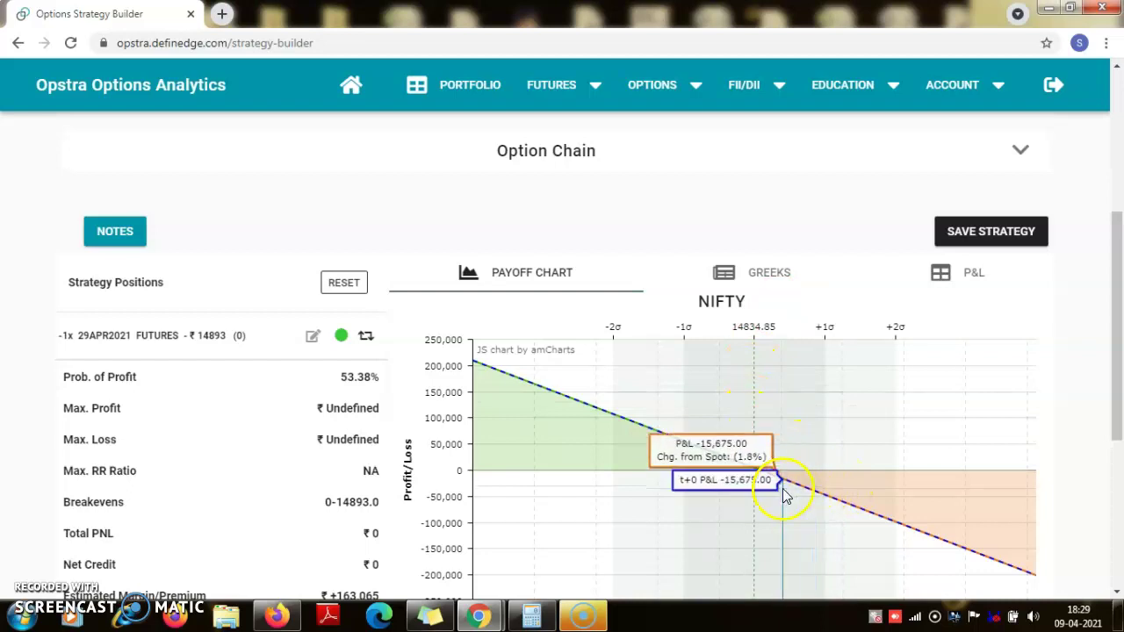
scroll(795, 386, "up", 2)
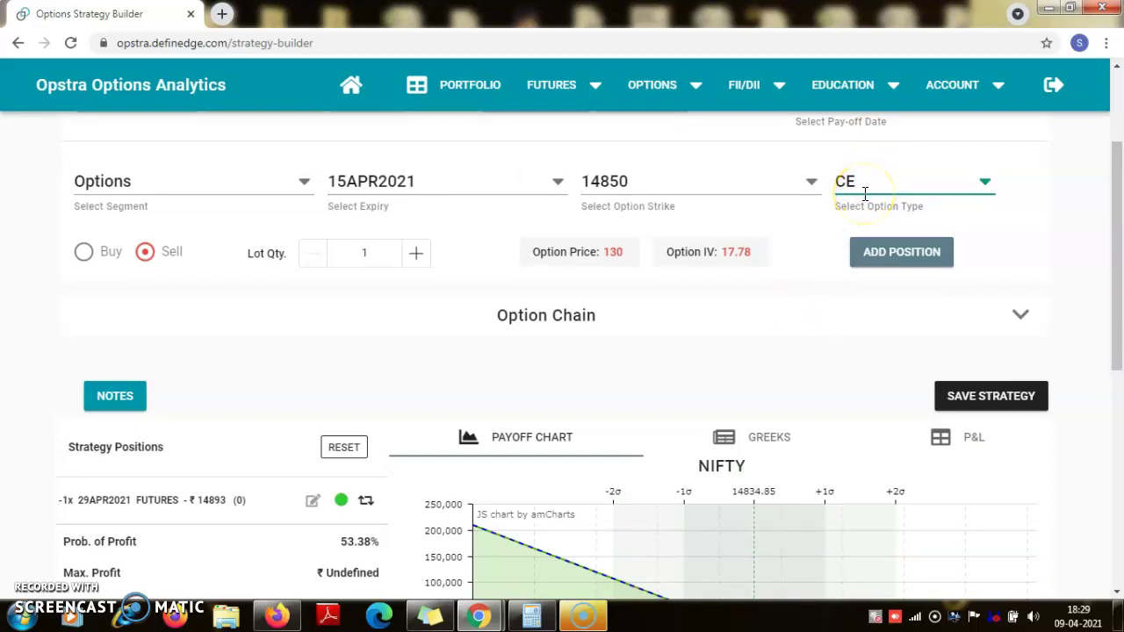
scroll(865, 193, "down", 1)
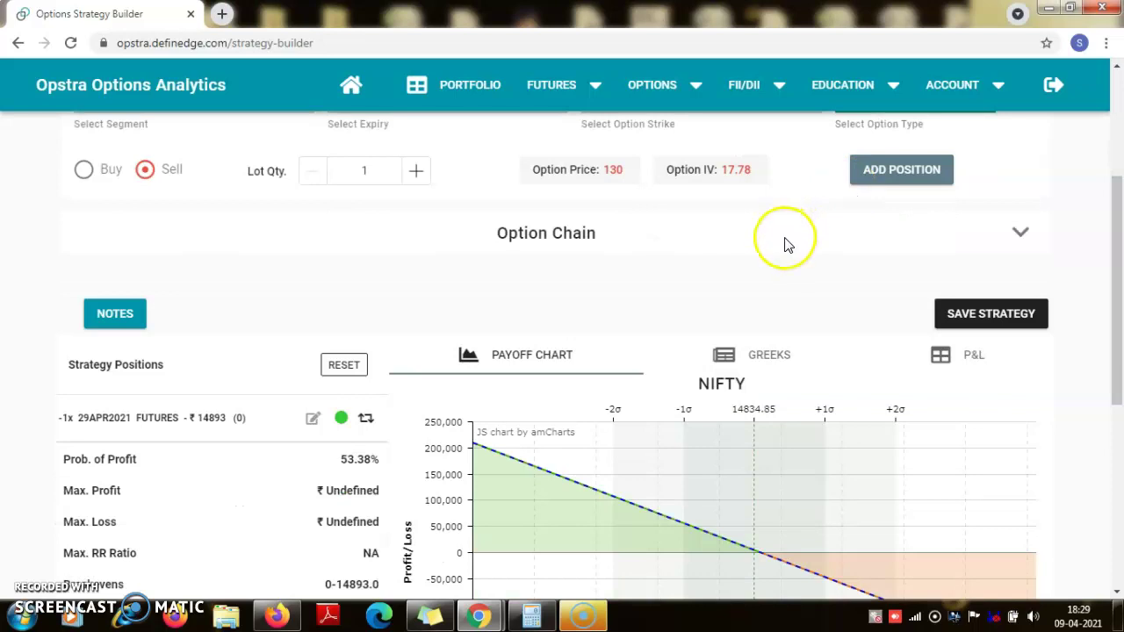
scroll(790, 233, "down", 2)
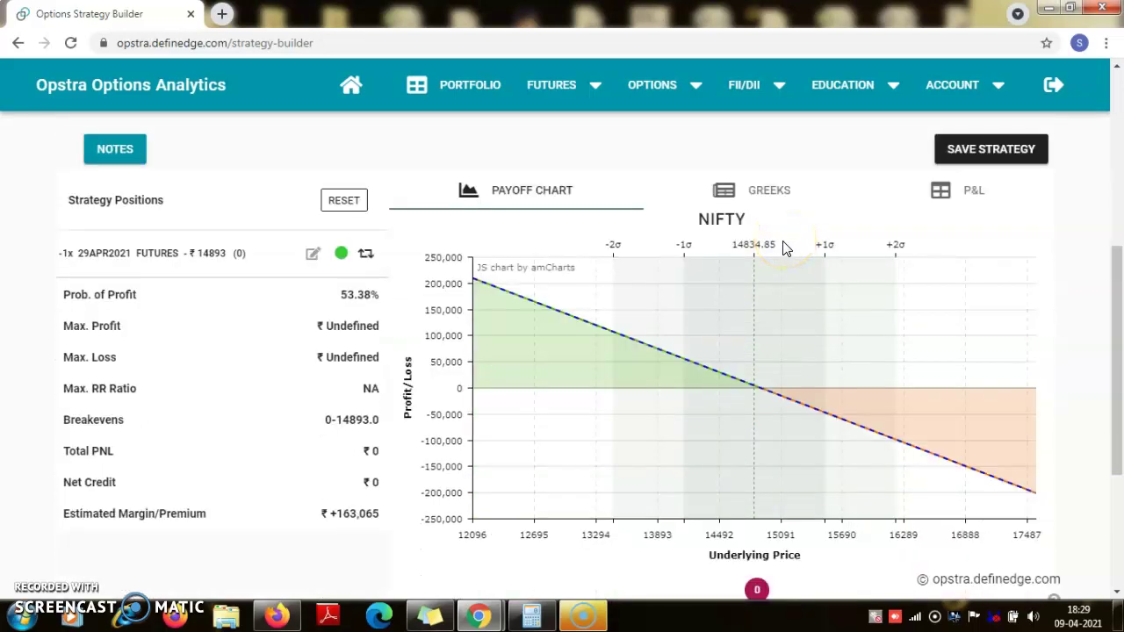
scroll(785, 249, "up", 3)
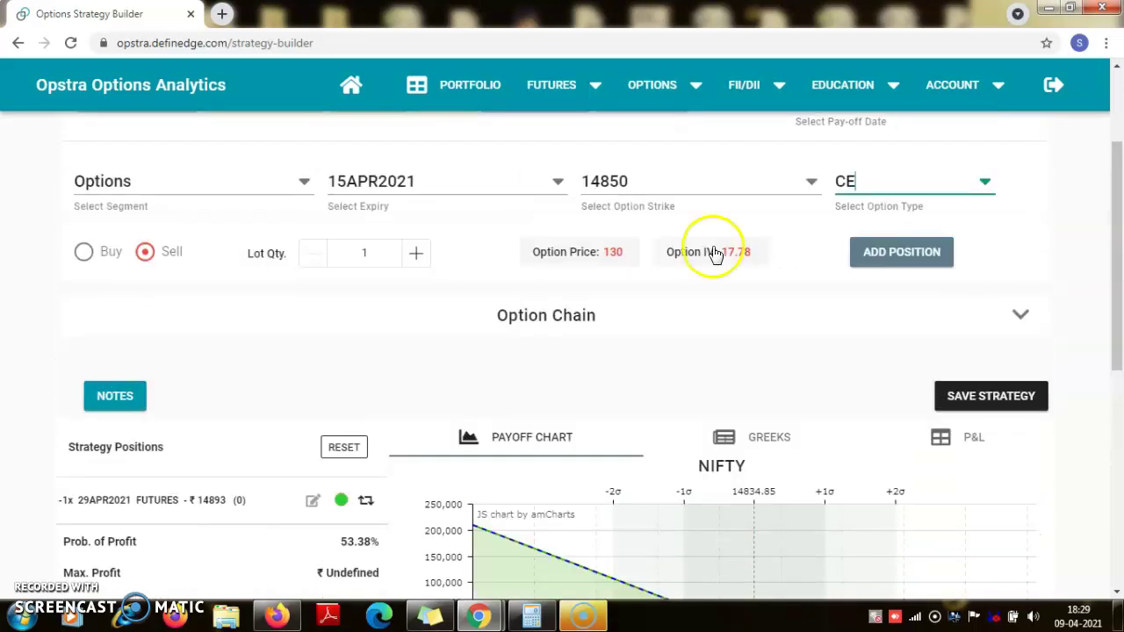
left_click(82, 254)
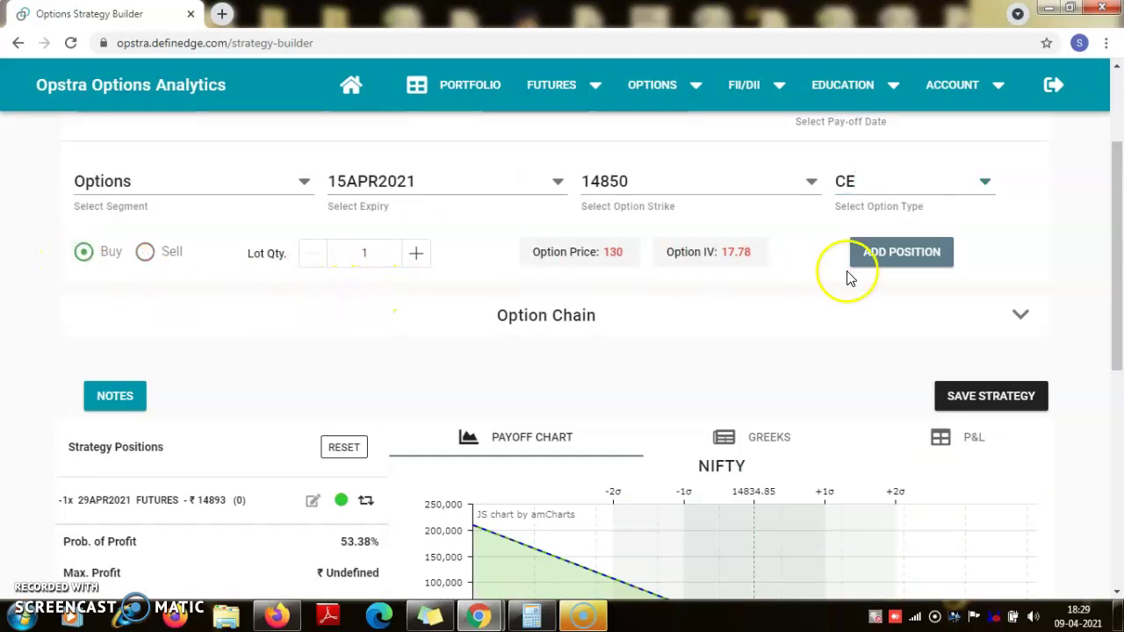
left_click(896, 263)
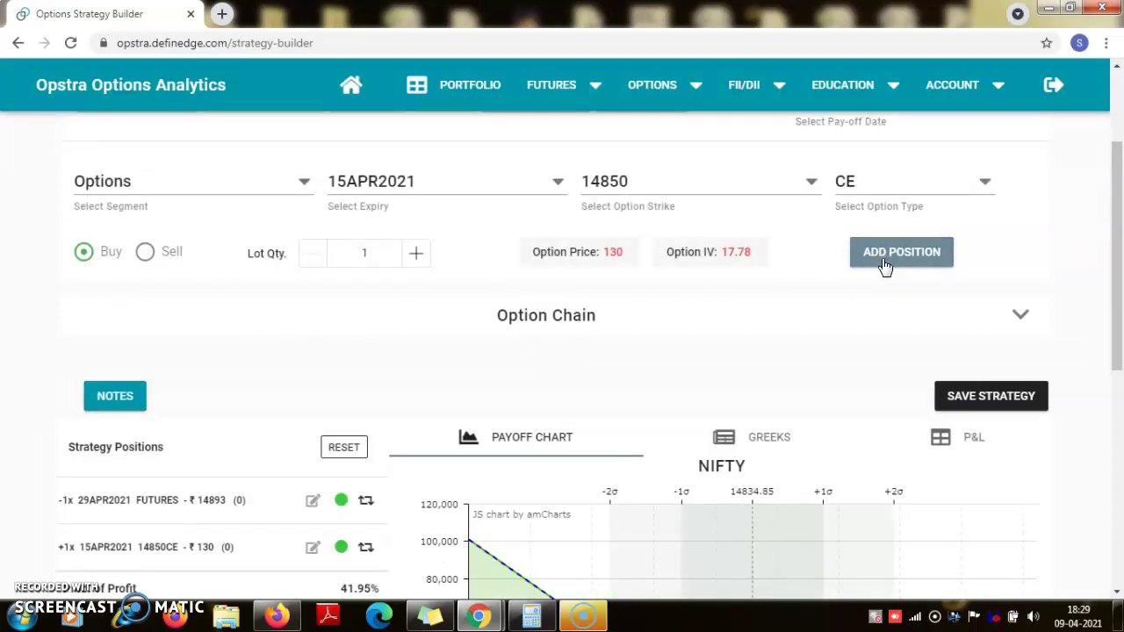
scroll(717, 277, "down", 1)
scroll(718, 278, "down", 1)
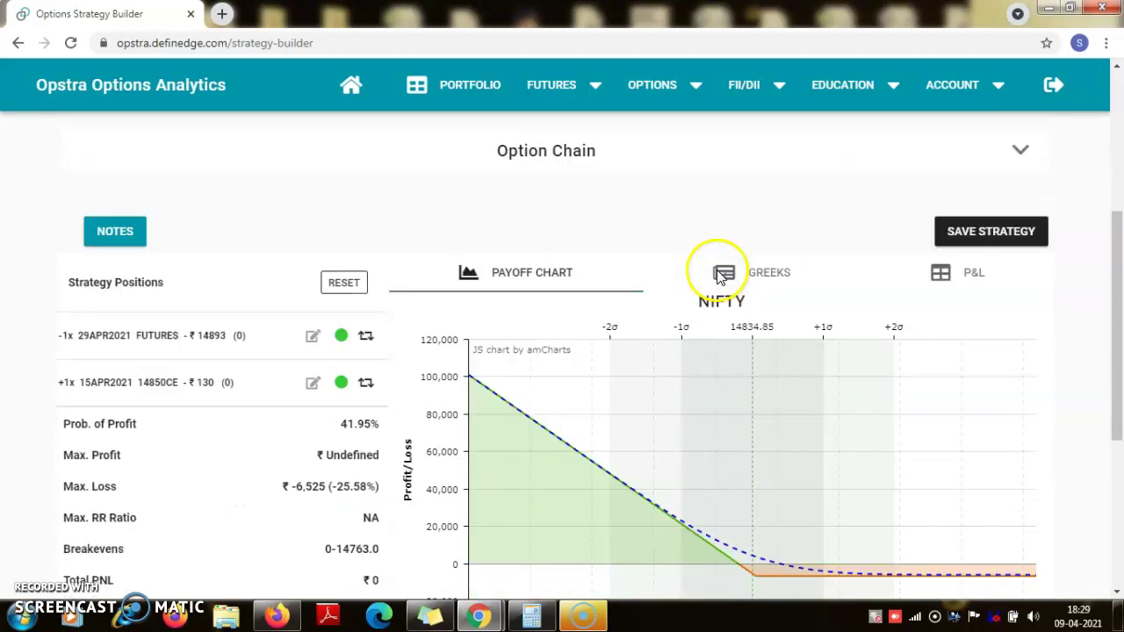
scroll(720, 278, "down", 2)
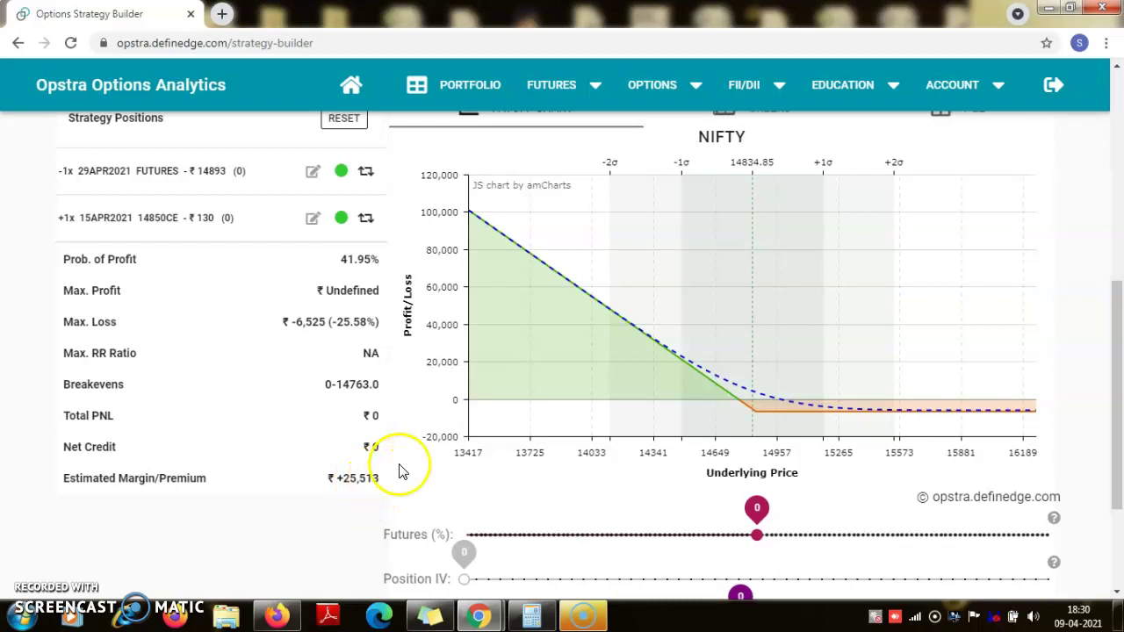
scroll(417, 427, "up", 2)
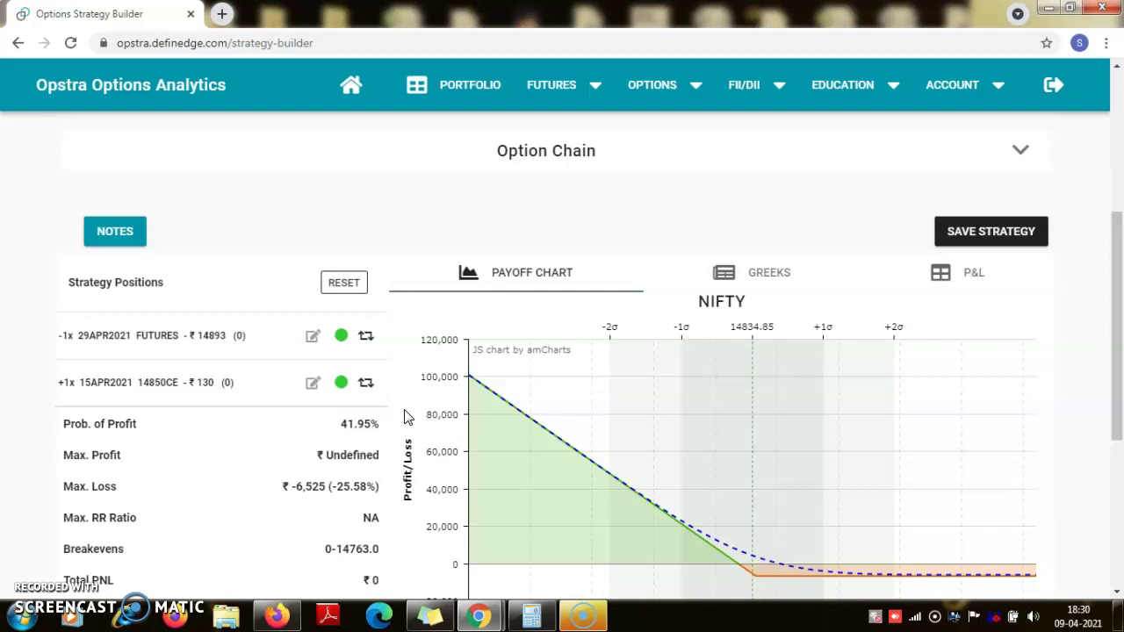
left_click(672, 83)
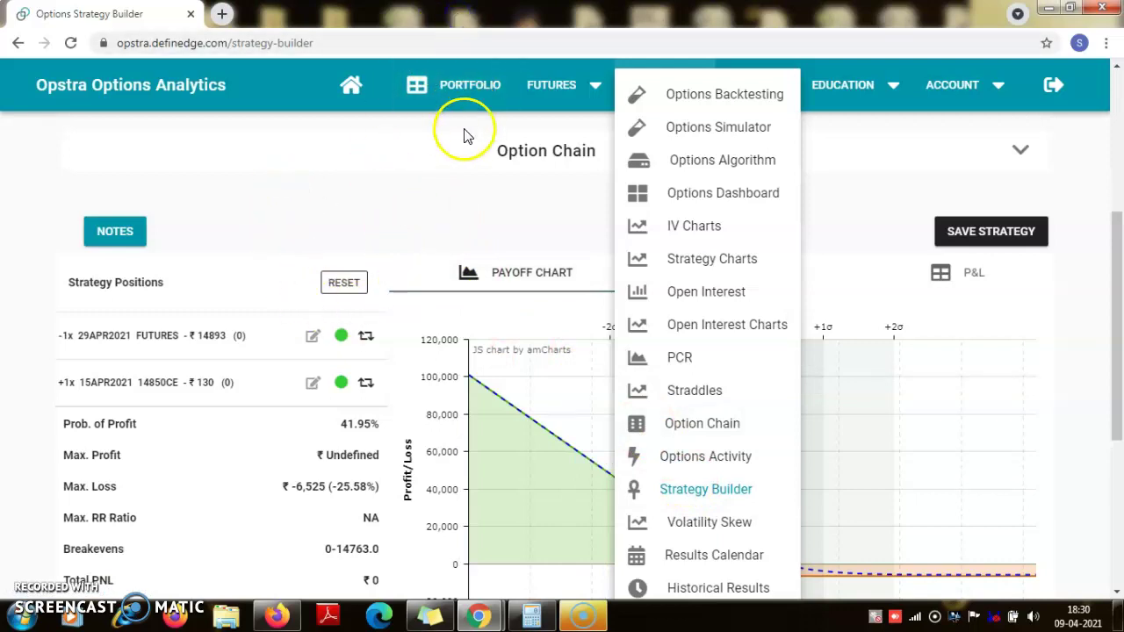
left_click(888, 191)
left_click(867, 237)
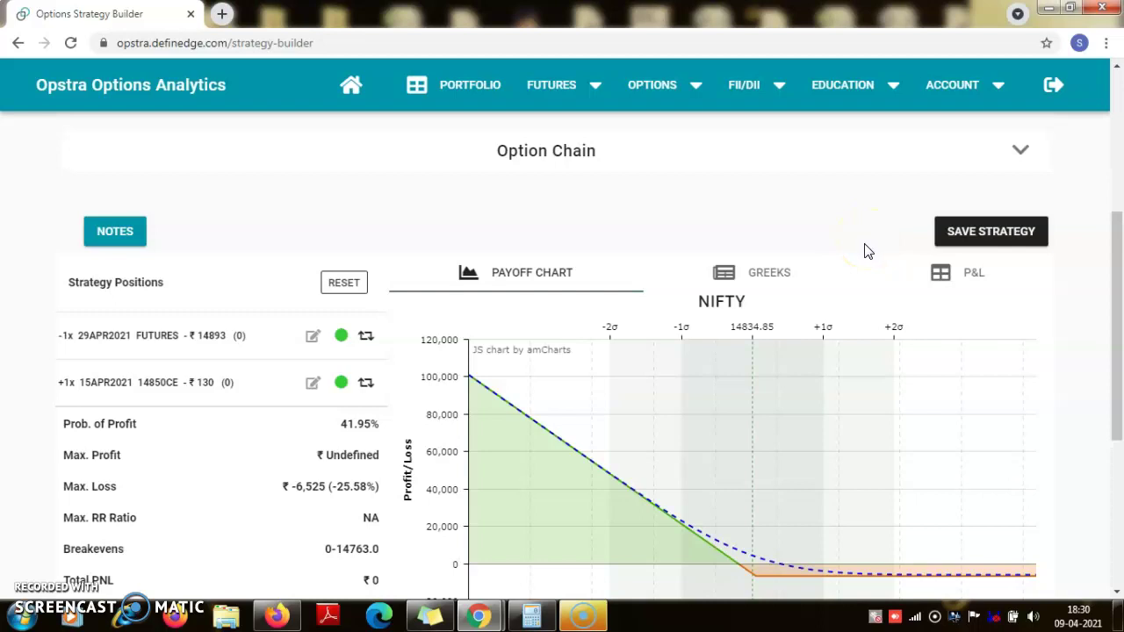
left_click(849, 262)
left_click(836, 257)
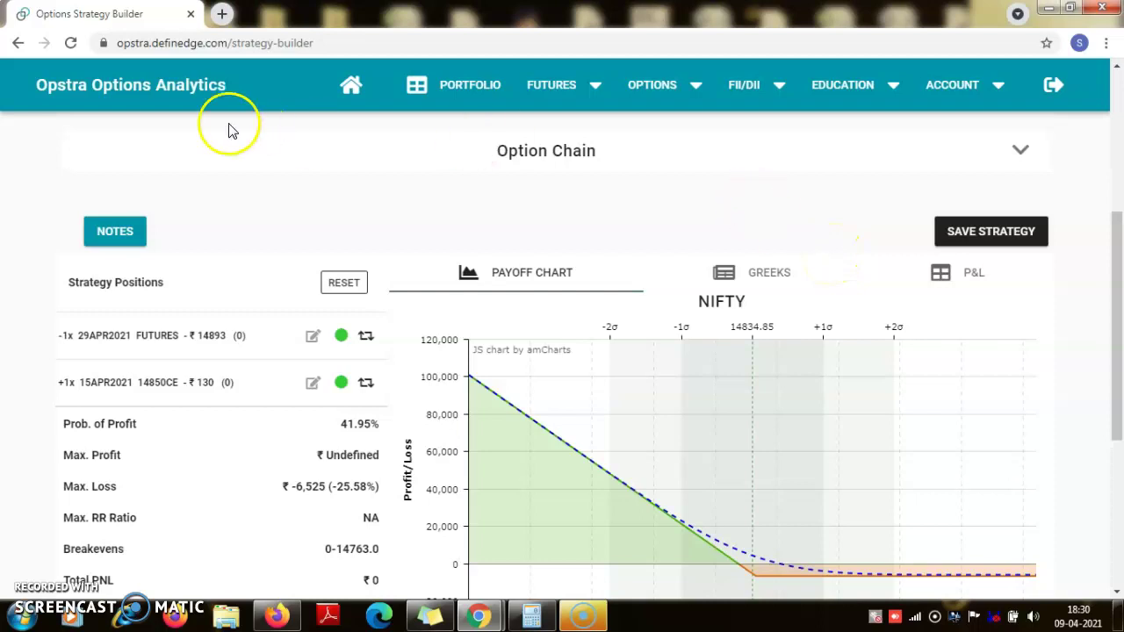
scroll(282, 237, "down", 1)
scroll(281, 237, "down", 1)
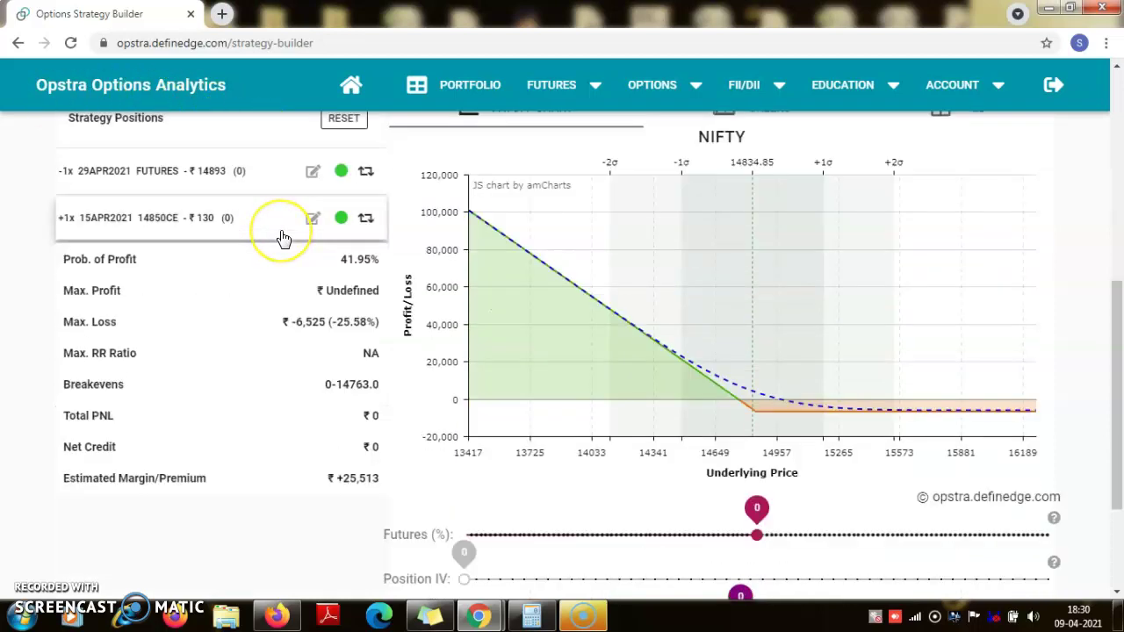
scroll(282, 239, "down", 2)
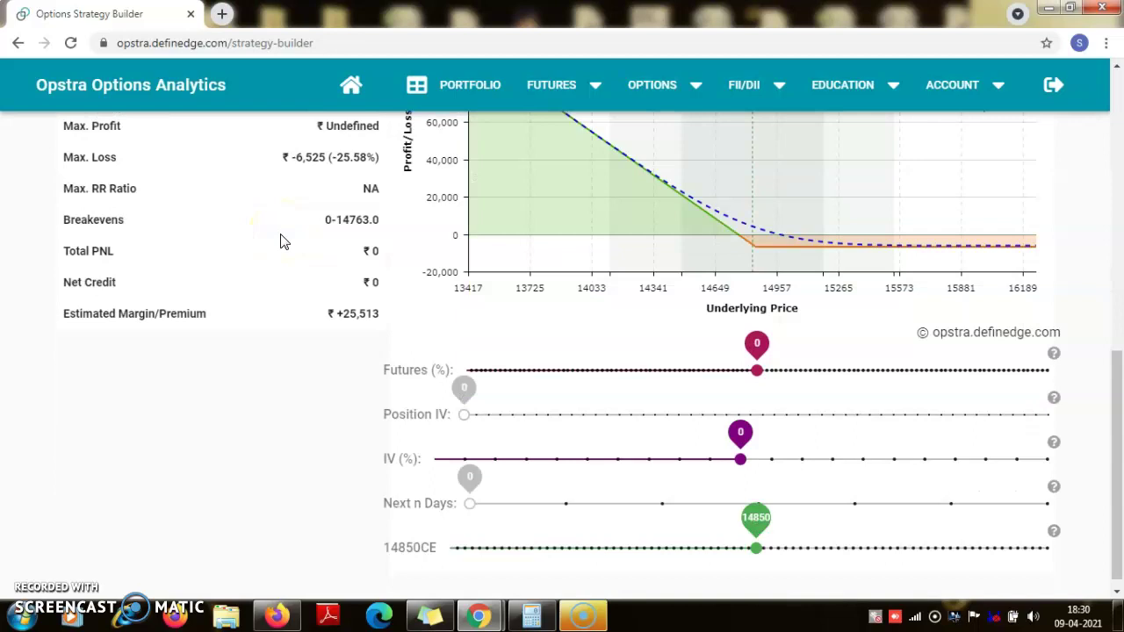
scroll(281, 241, "up", 3)
scroll(283, 239, "down", 1)
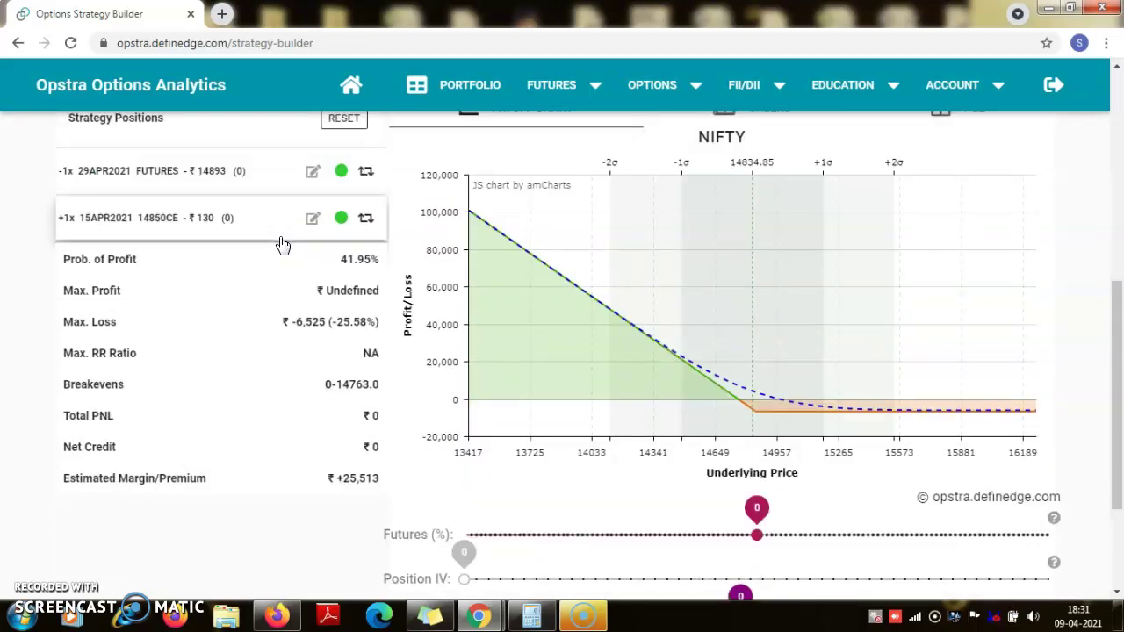
left_click(281, 247)
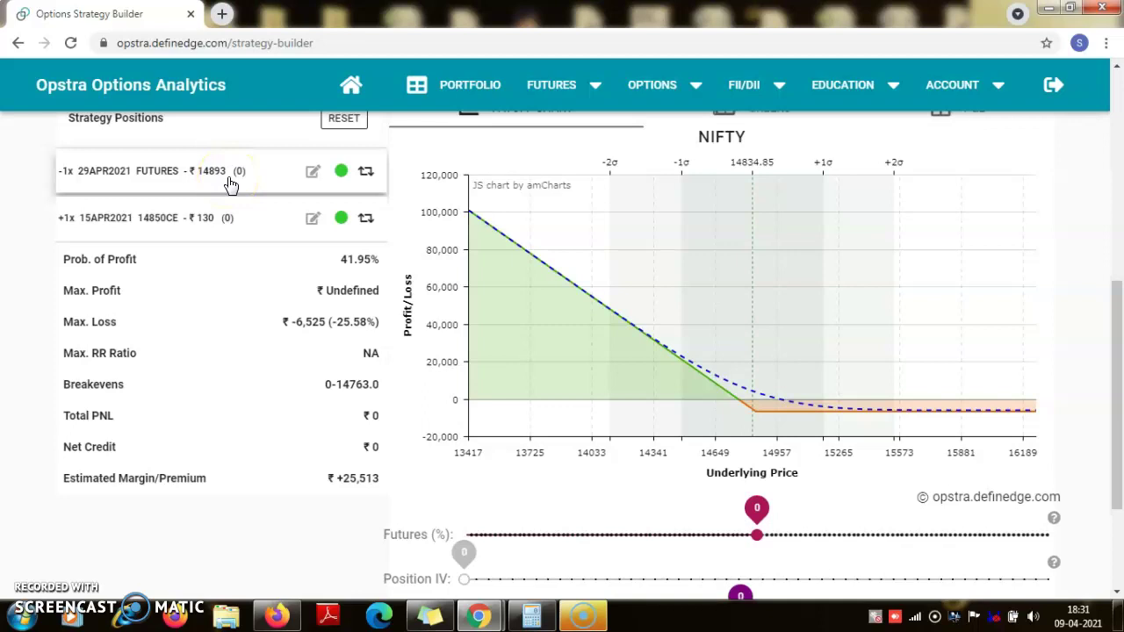
Open Calculator and compute 1489 − 130 by mistake, giving 1359.
left_click(532, 615)
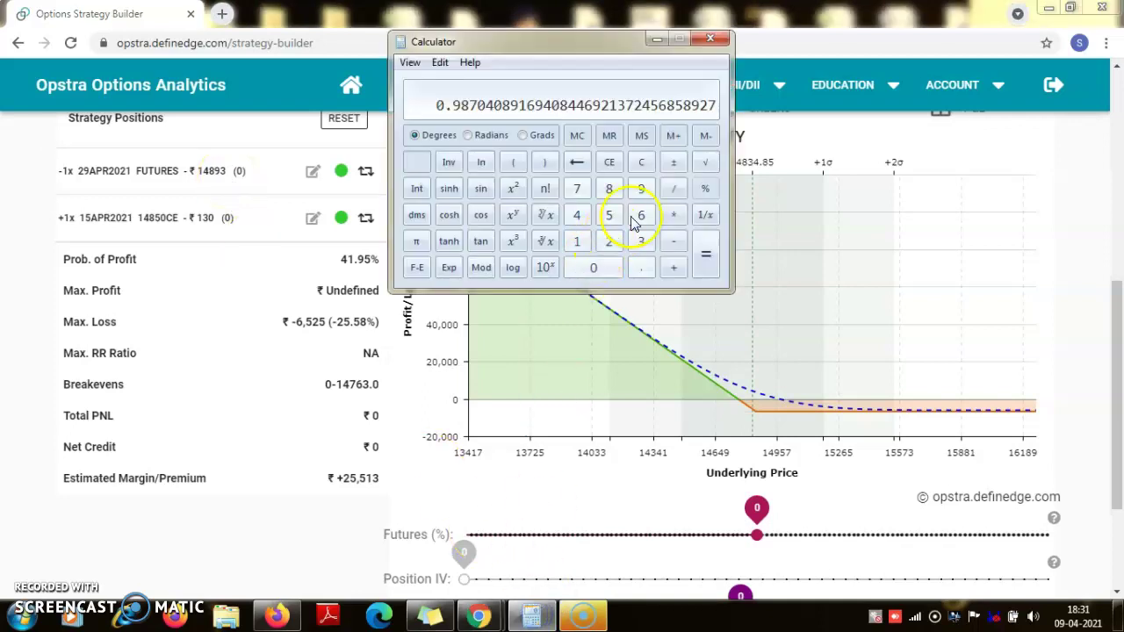
left_click(641, 164)
left_click(577, 241)
left_click(577, 216)
left_click(609, 189)
left_click(641, 188)
left_click(669, 248)
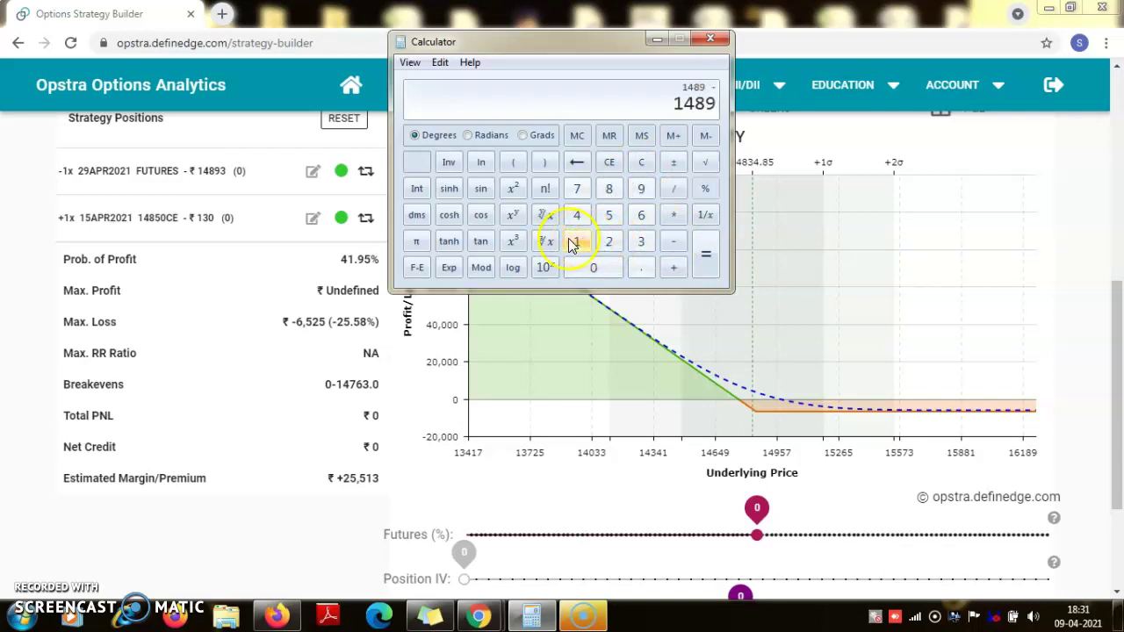
left_click(576, 243)
left_click(641, 242)
left_click(593, 268)
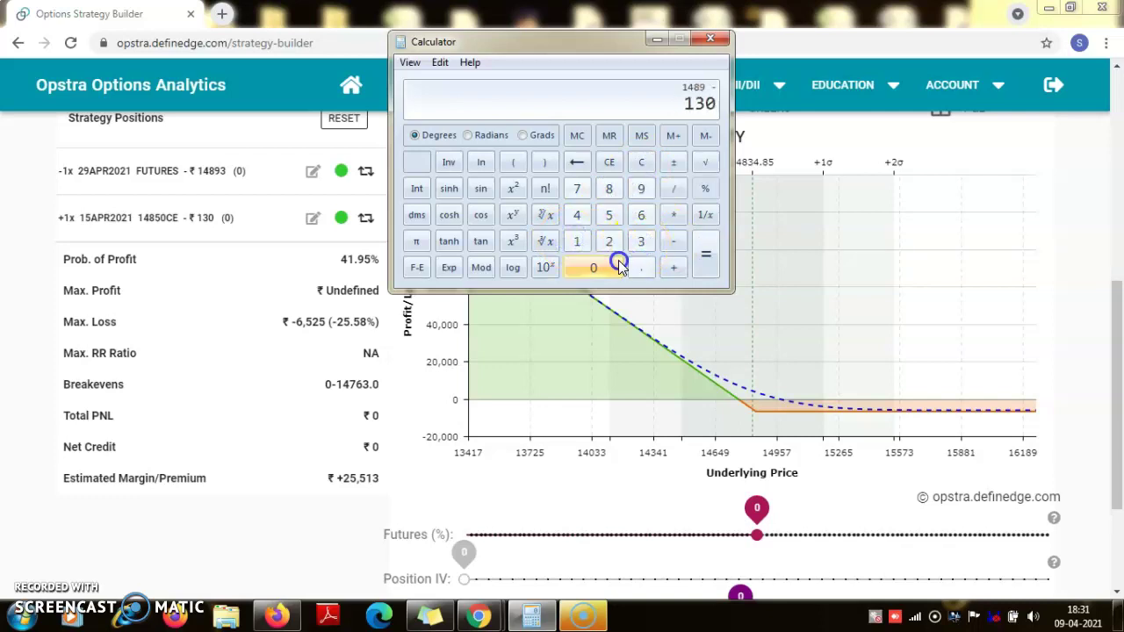
left_click(712, 263)
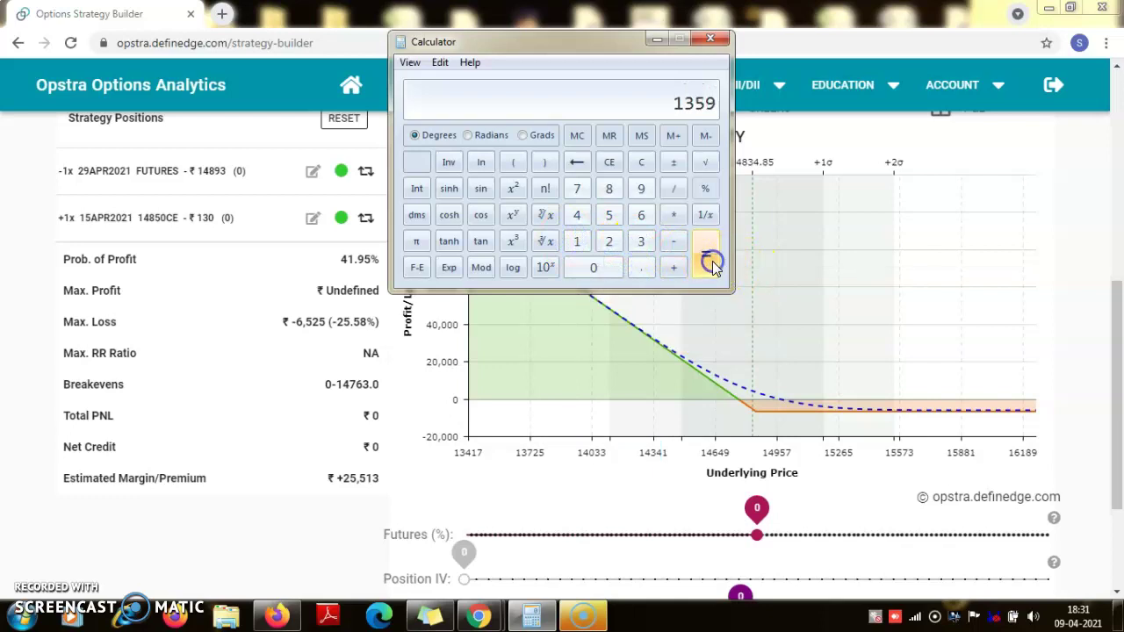
Clear the 1359 result and enter 14893, mistakenly starting an addition.
left_click(654, 173)
left_click(576, 242)
left_click(576, 215)
left_click(611, 190)
left_click(641, 188)
left_click(641, 241)
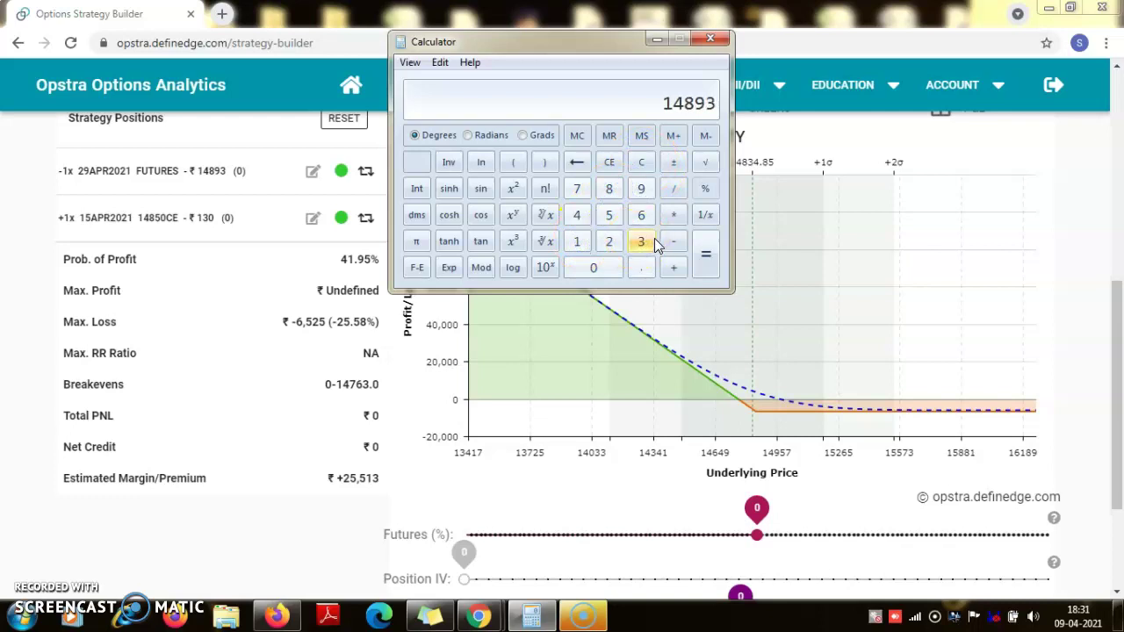
left_click(673, 265)
left_click(584, 241)
Compute 14893 − 130 = 14763 to confirm the breakeven, then minimize Calculator.
left_click(652, 167)
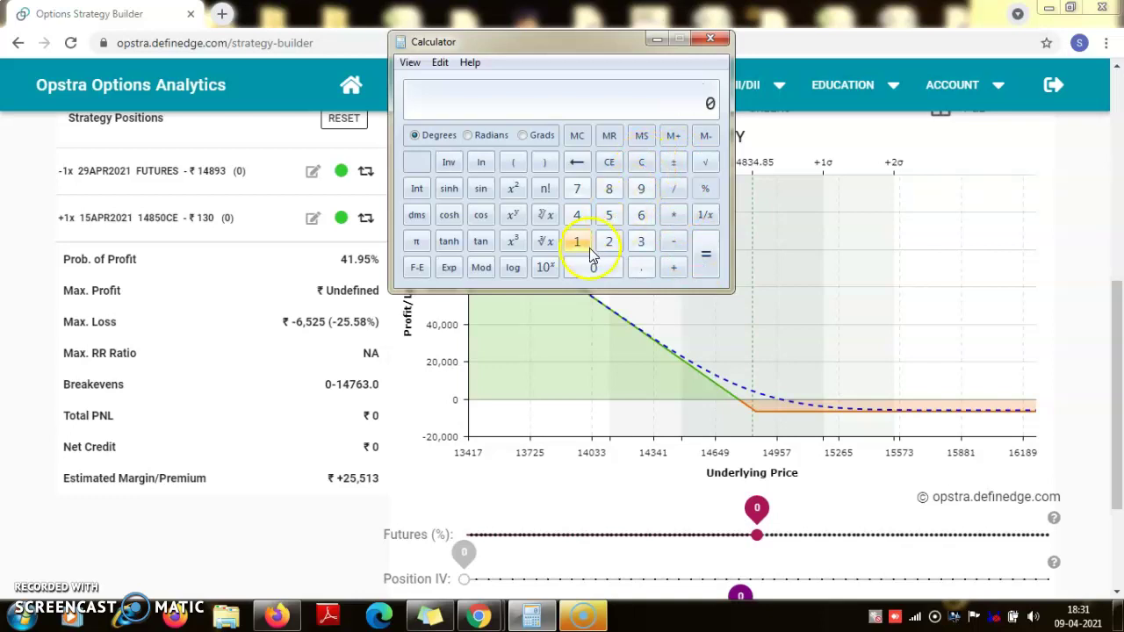
left_click(580, 241)
left_click(579, 216)
left_click(609, 189)
left_click(641, 189)
left_click(638, 243)
left_click(670, 242)
left_click(575, 243)
left_click(640, 243)
left_click(604, 267)
left_click(704, 260)
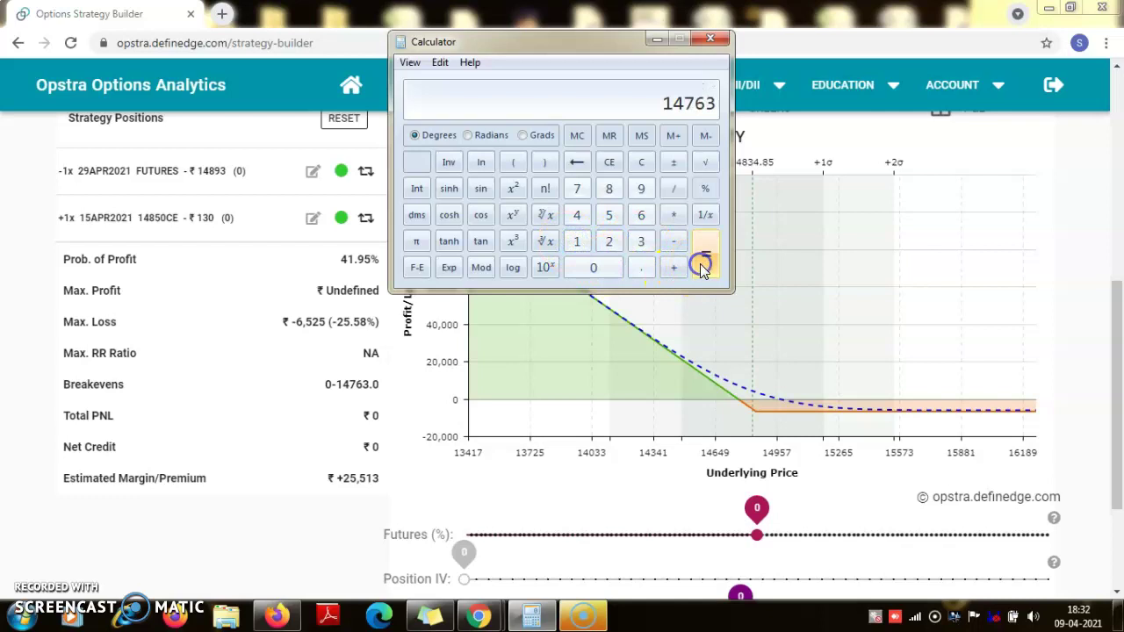
left_click(657, 37)
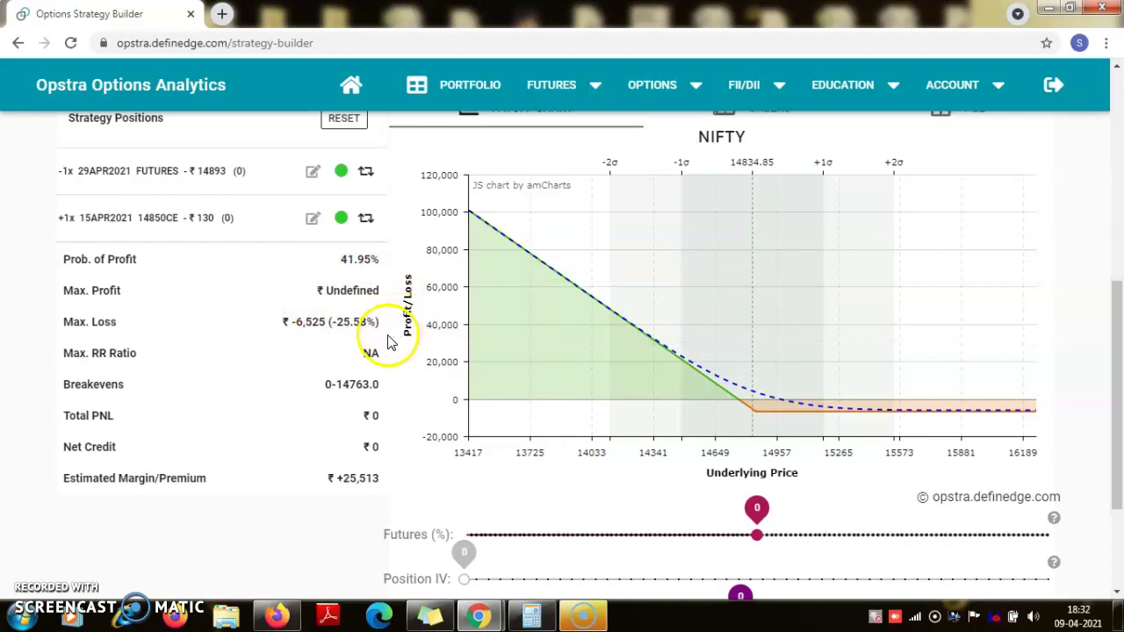
Switch the positions panel to the Greeks table (delta −50.42, theta −1138.61, gamma 0.12, vega 751.21).
scroll(391, 349, "up", 2)
scroll(391, 351, "up", 2)
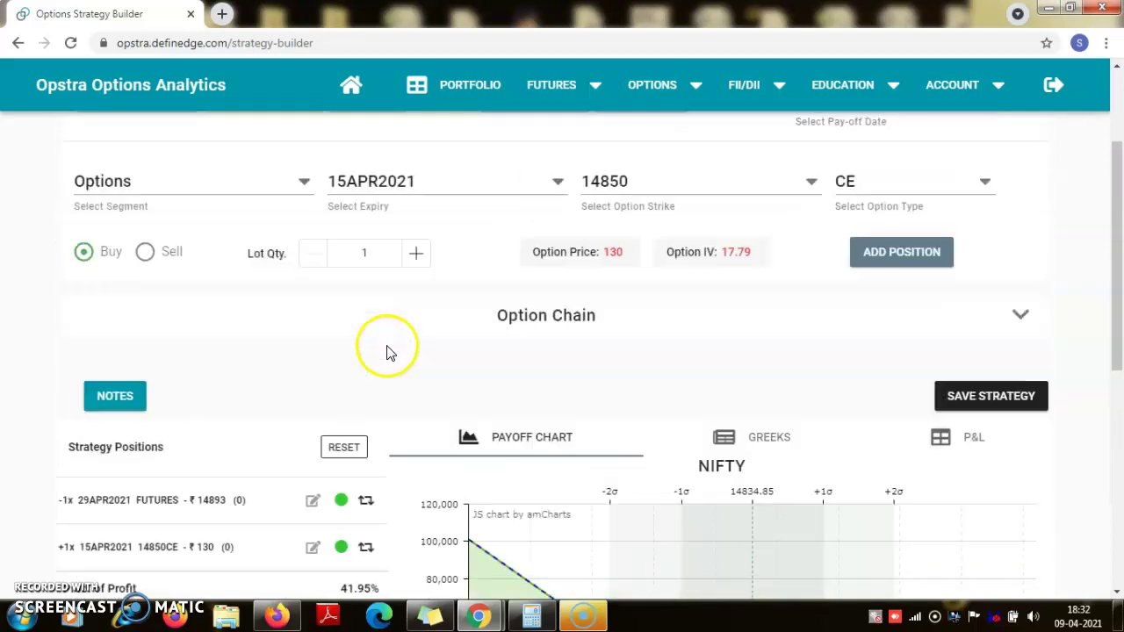
scroll(390, 357, "down", 1)
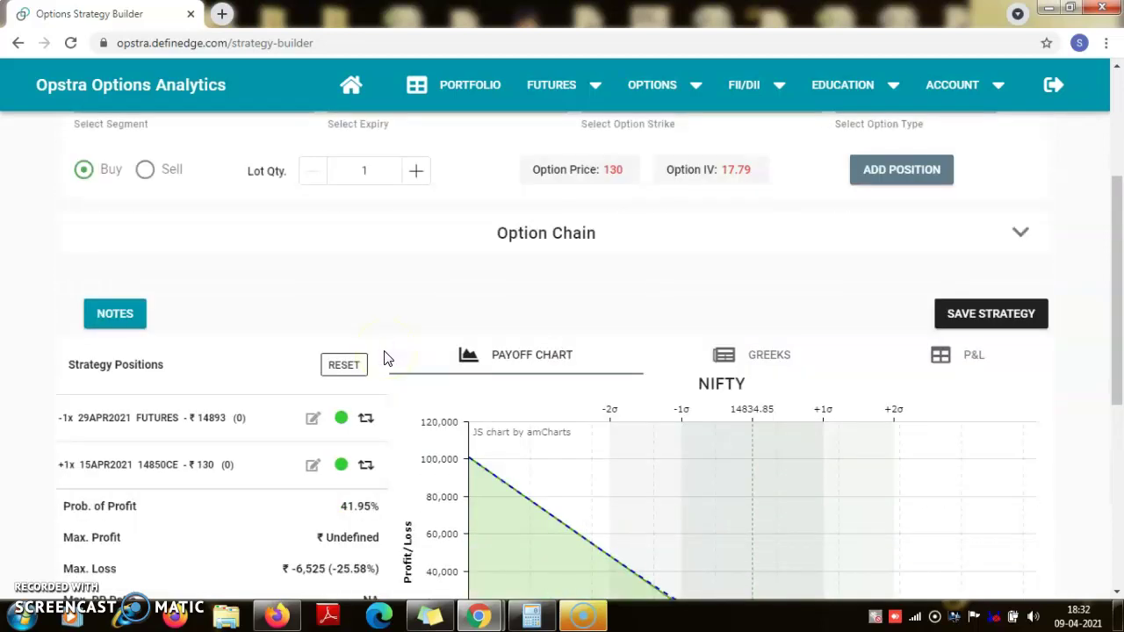
scroll(384, 358, "down", 1)
scroll(384, 357, "down", 1)
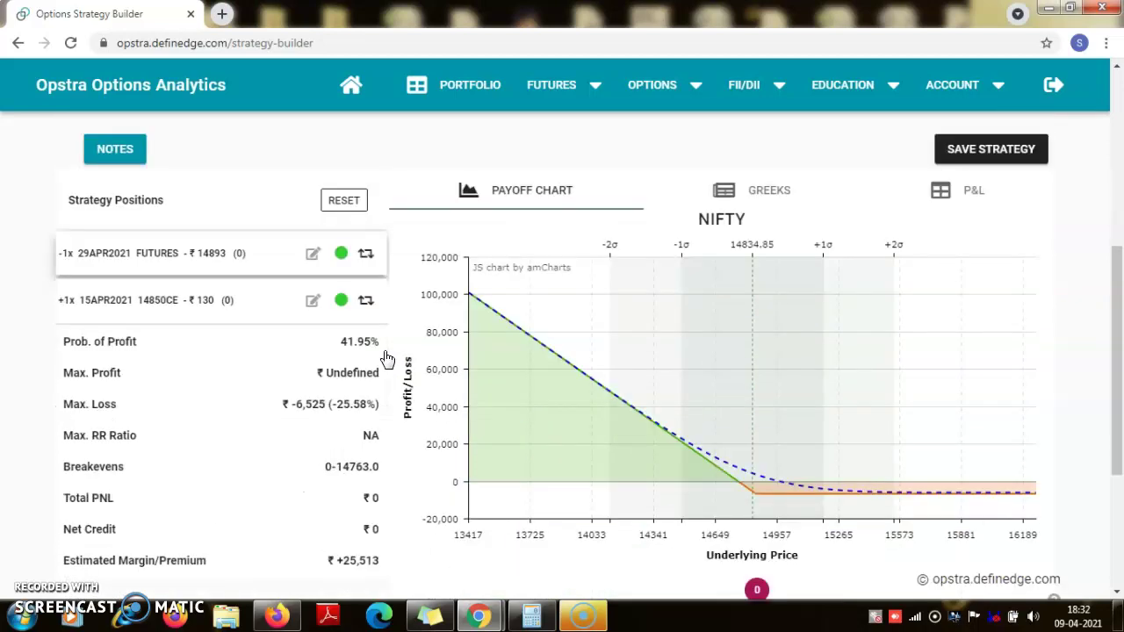
left_click_drag(384, 358, 389, 333)
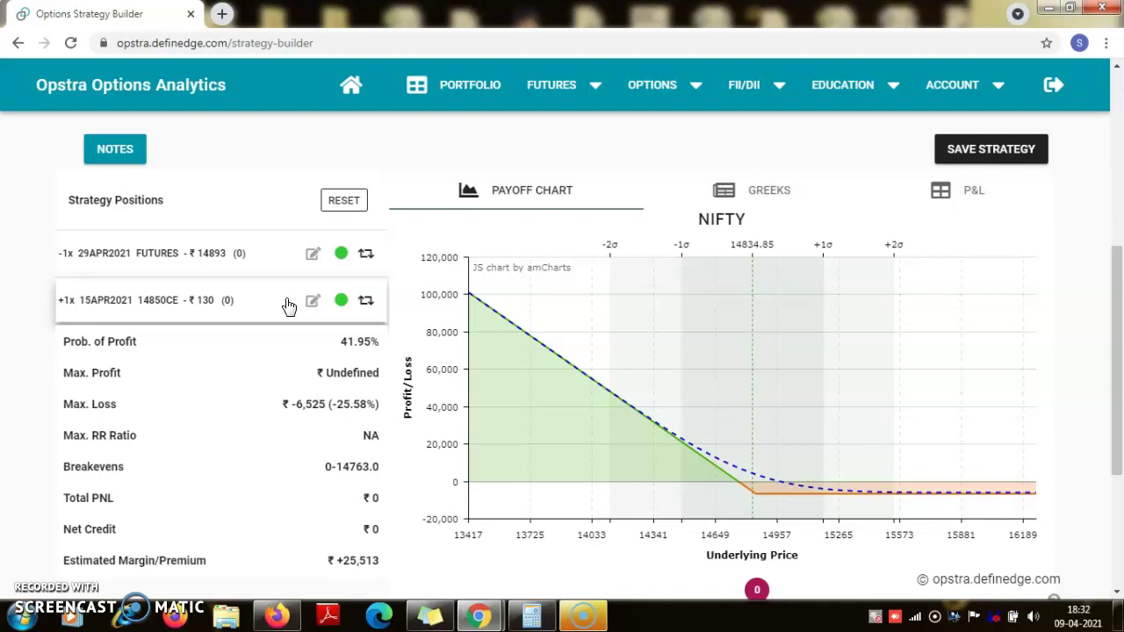
left_click(217, 250)
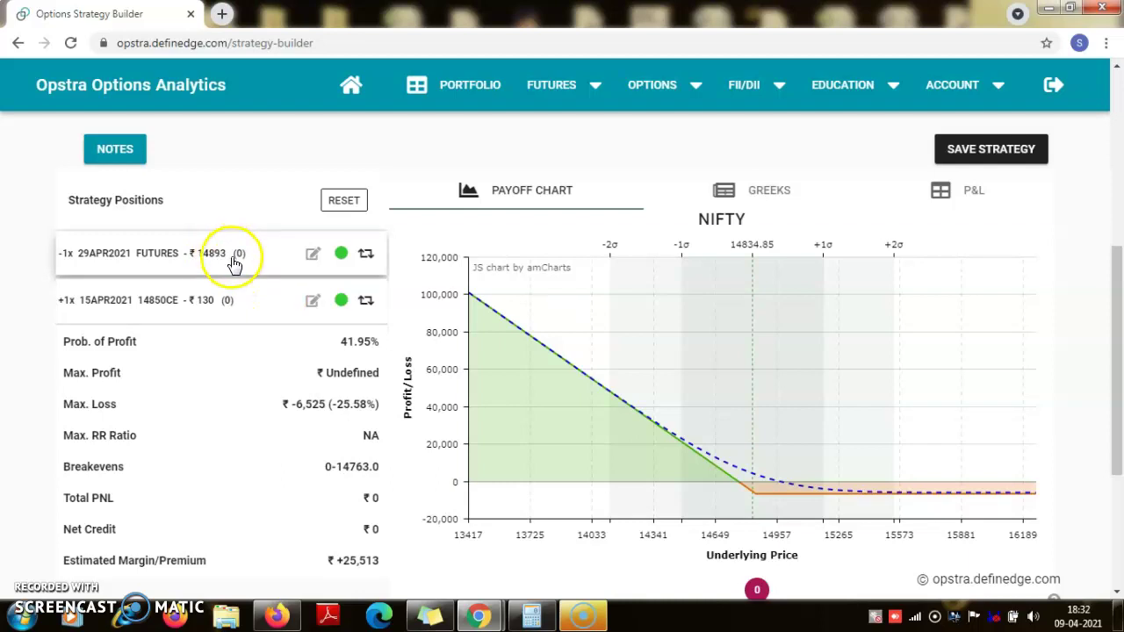
left_click(769, 214)
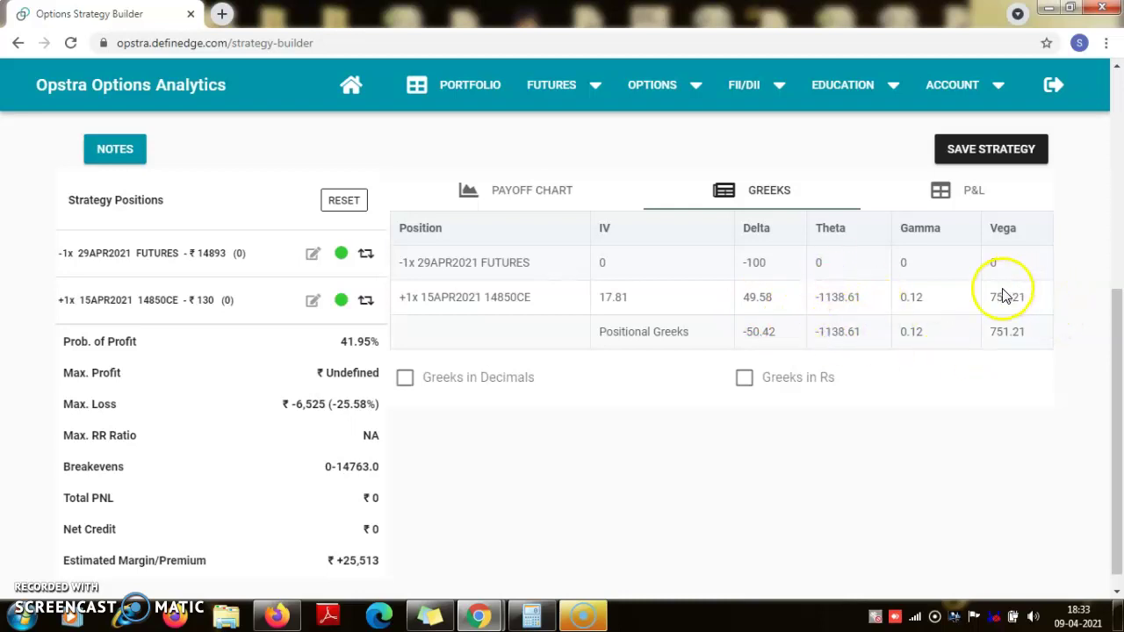
left_click(952, 452)
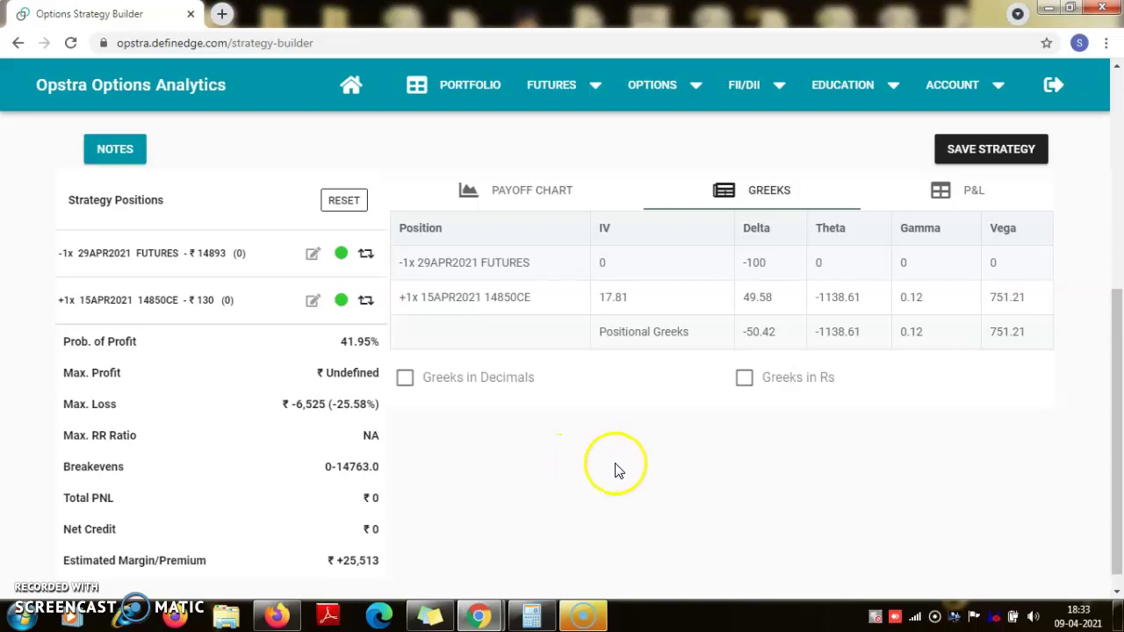
scroll(633, 466, "down", 1)
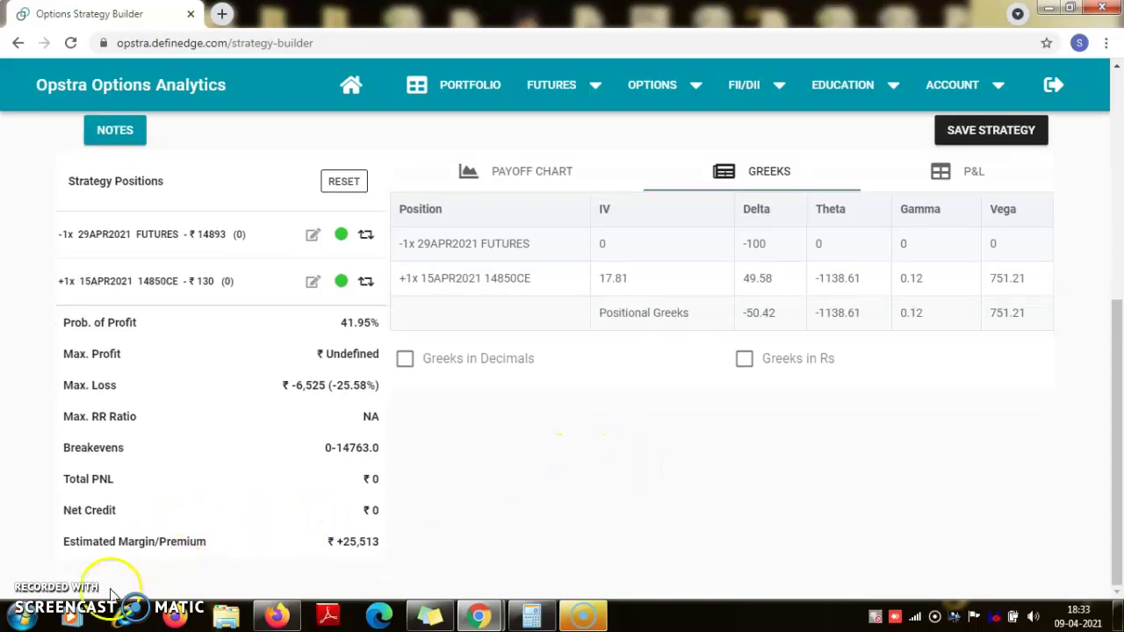